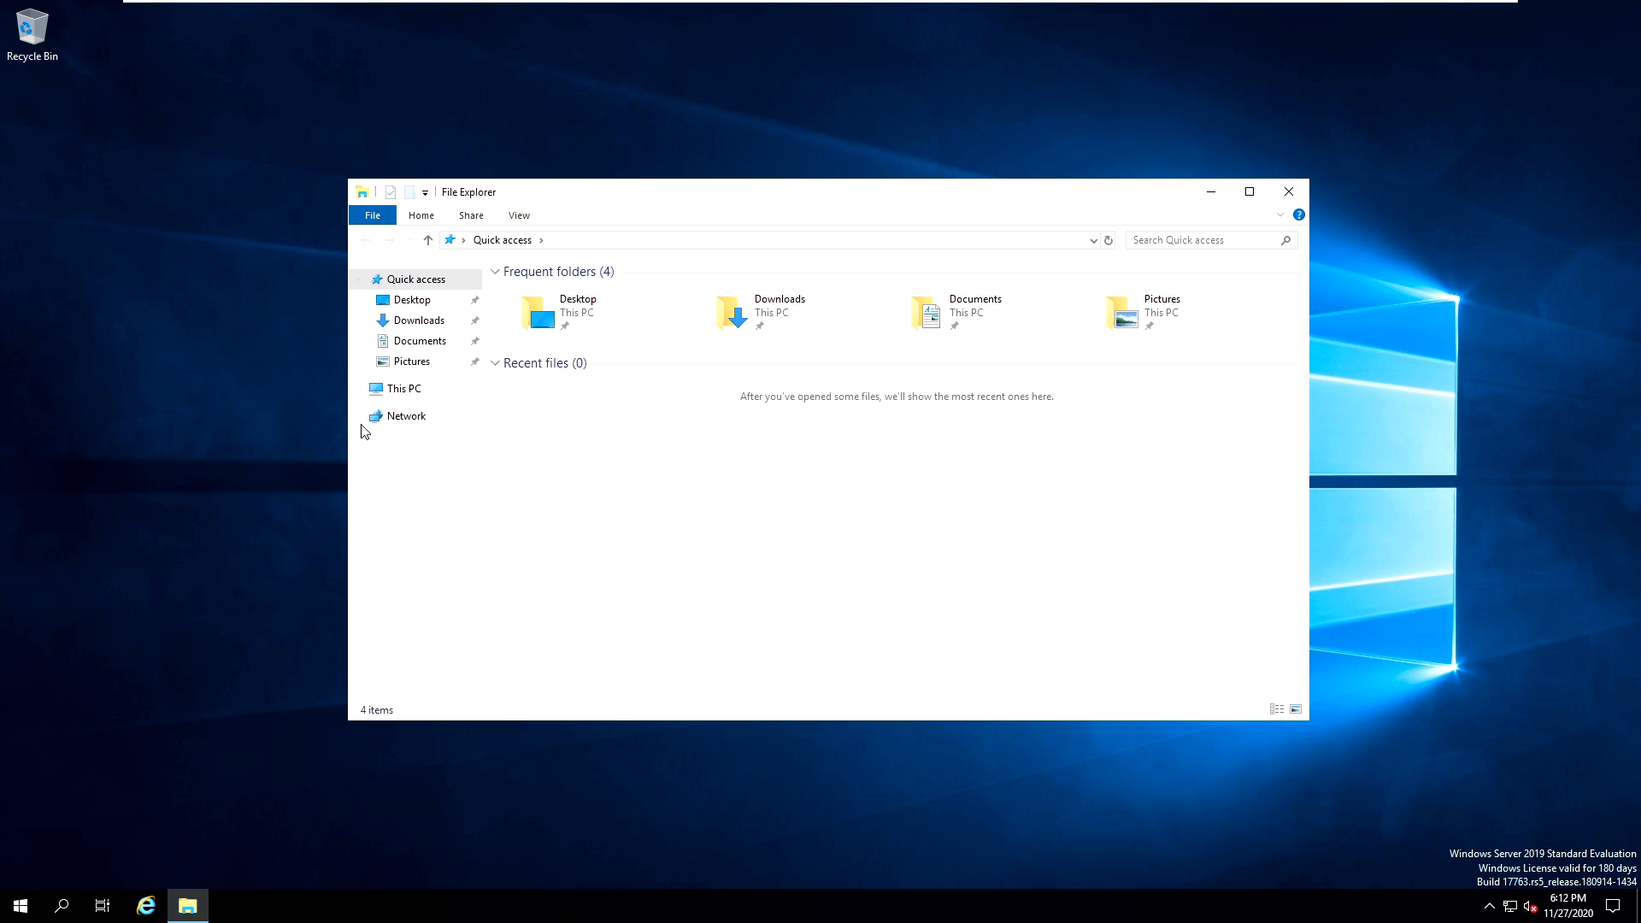
Open the Tools folder on Local Disk (C:)
left_click(402, 391)
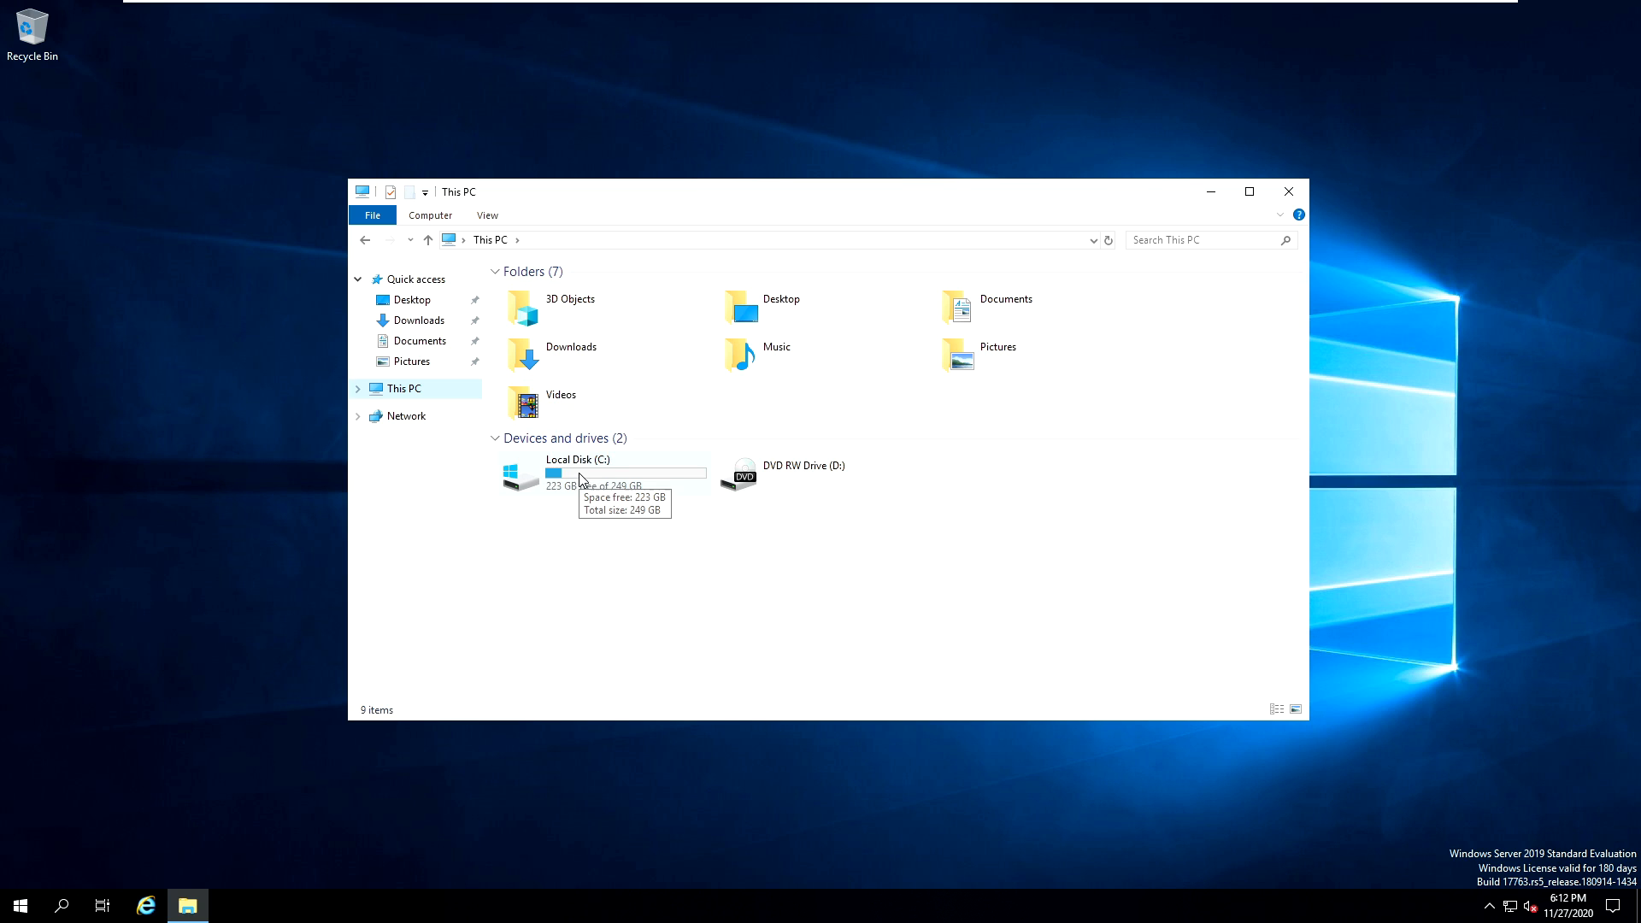
double_click(589, 477)
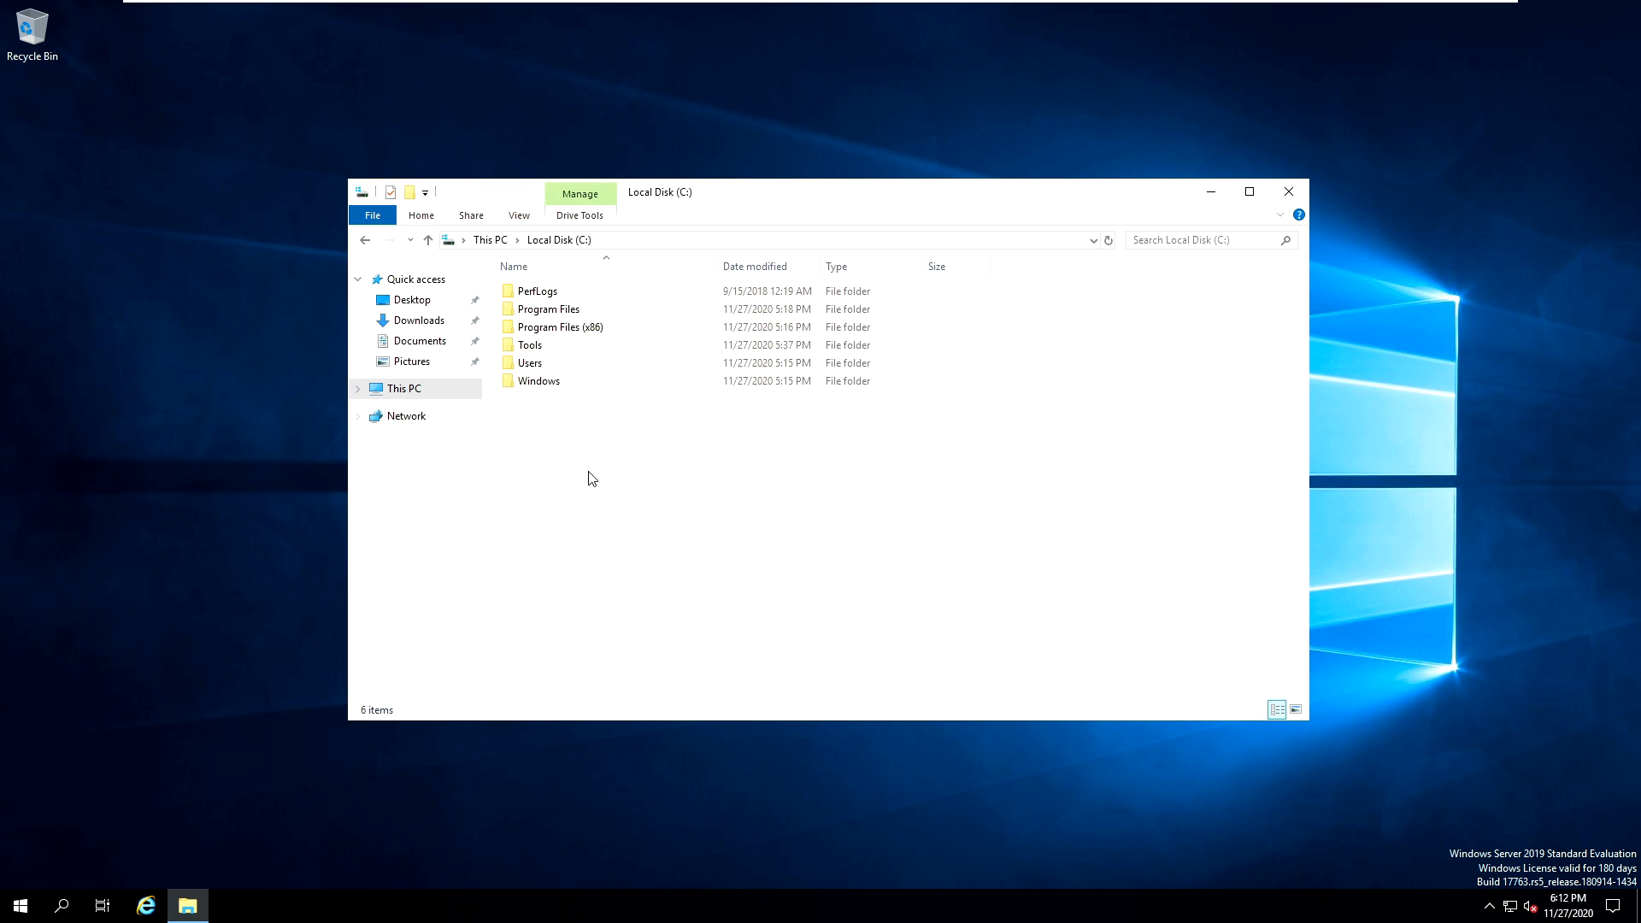
left_click(530, 351)
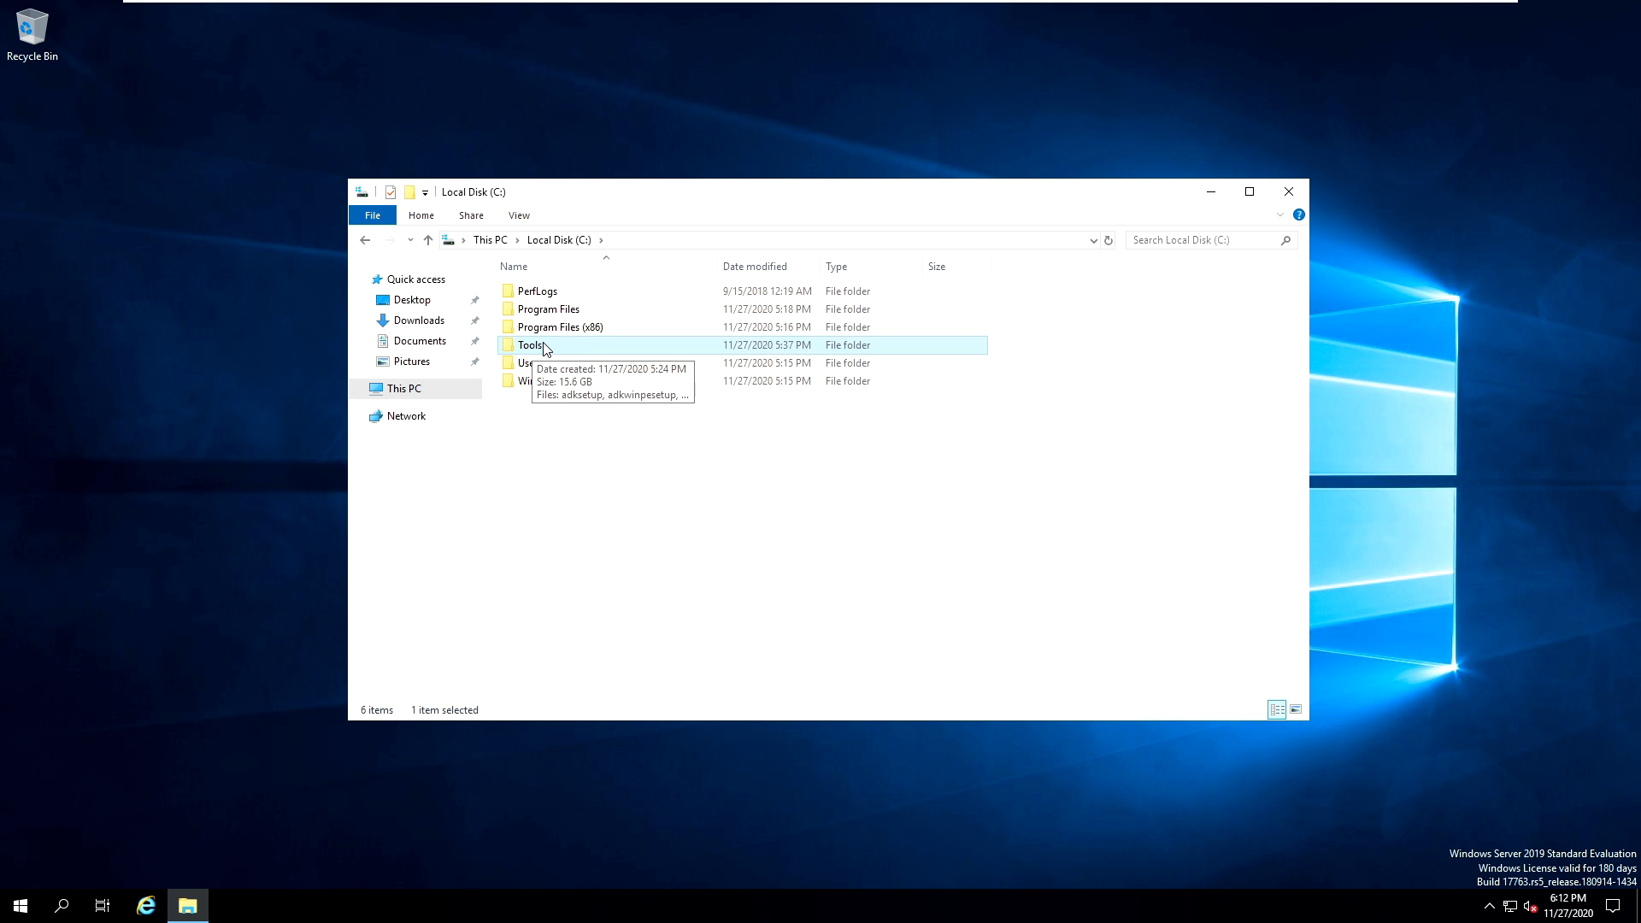
double_click(544, 350)
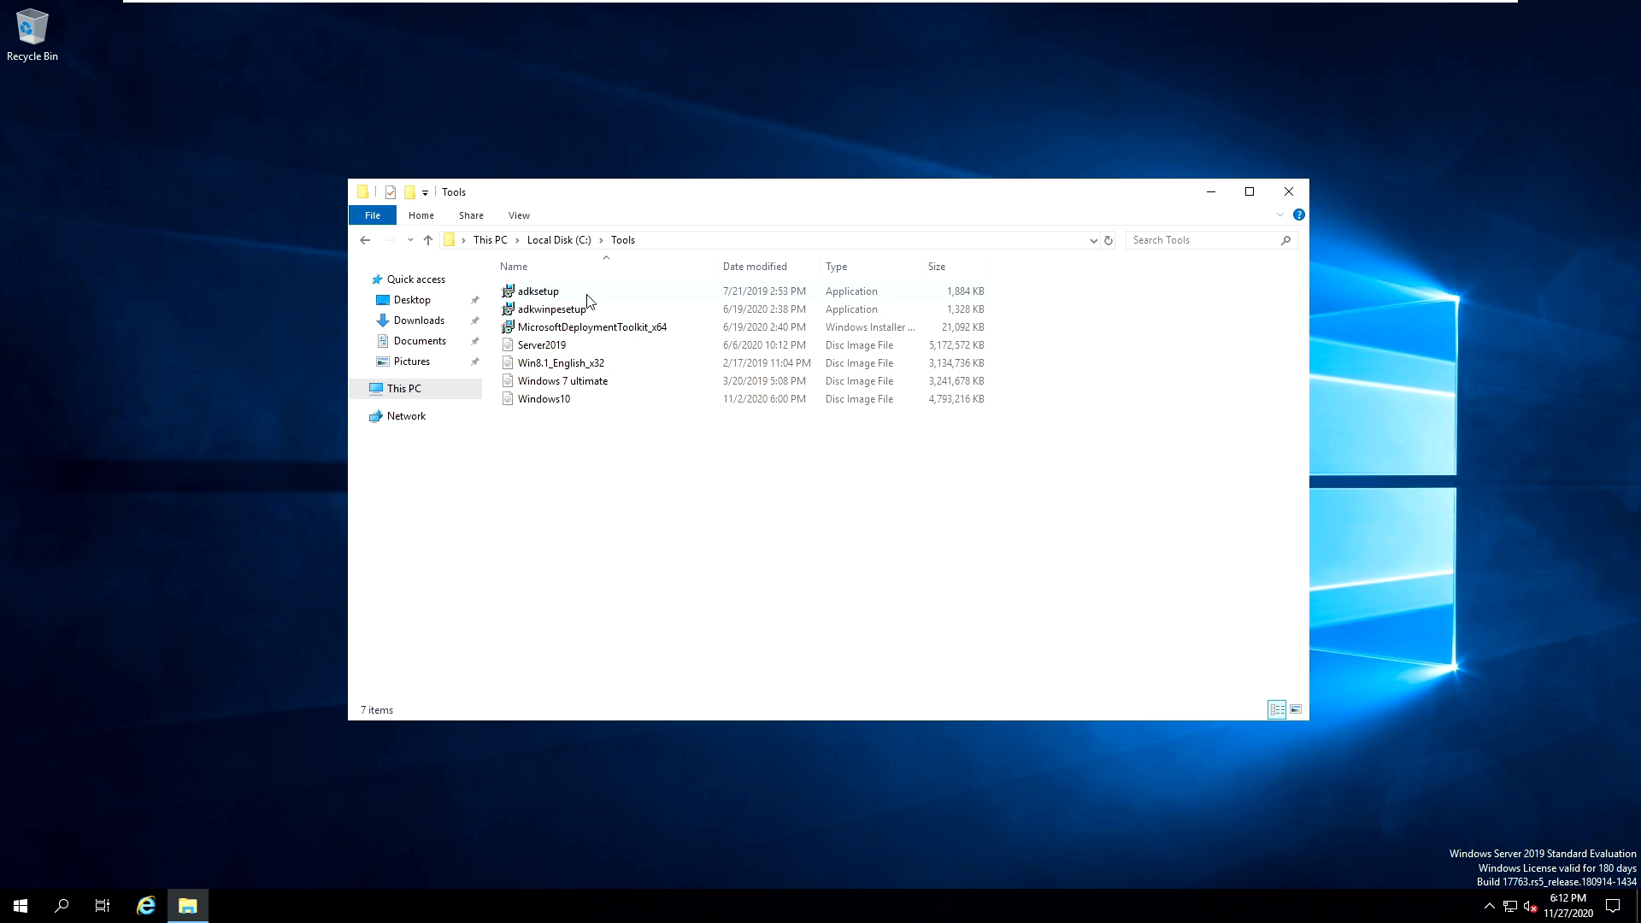
Run the adksetup installer as administrator
left_click(542, 295)
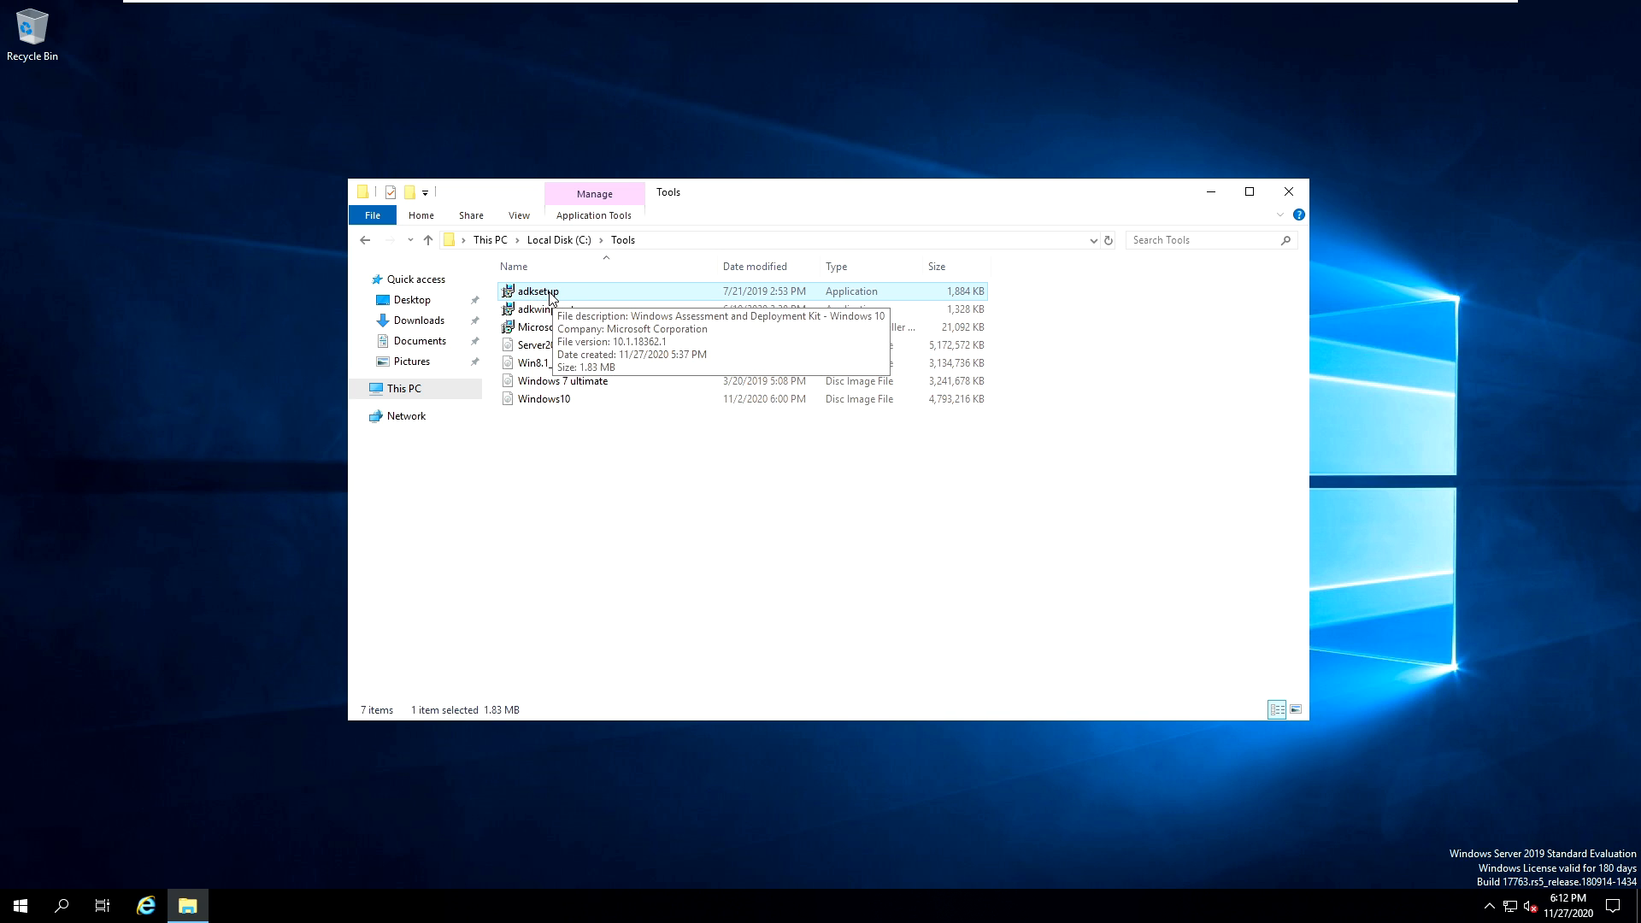
right_click(544, 295)
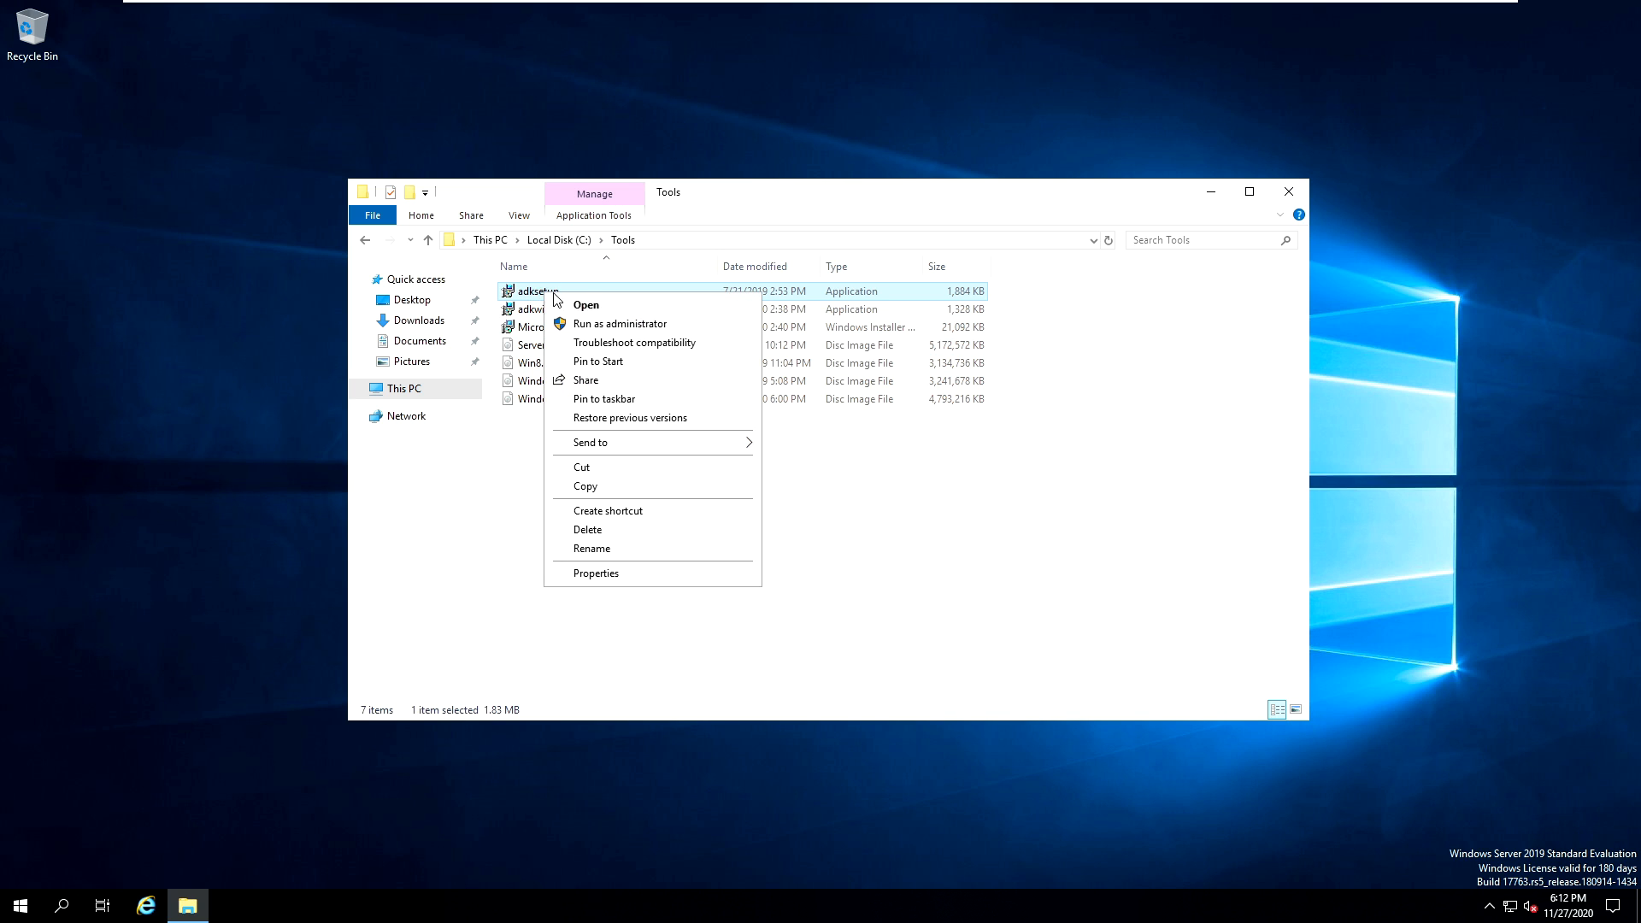
left_click(609, 328)
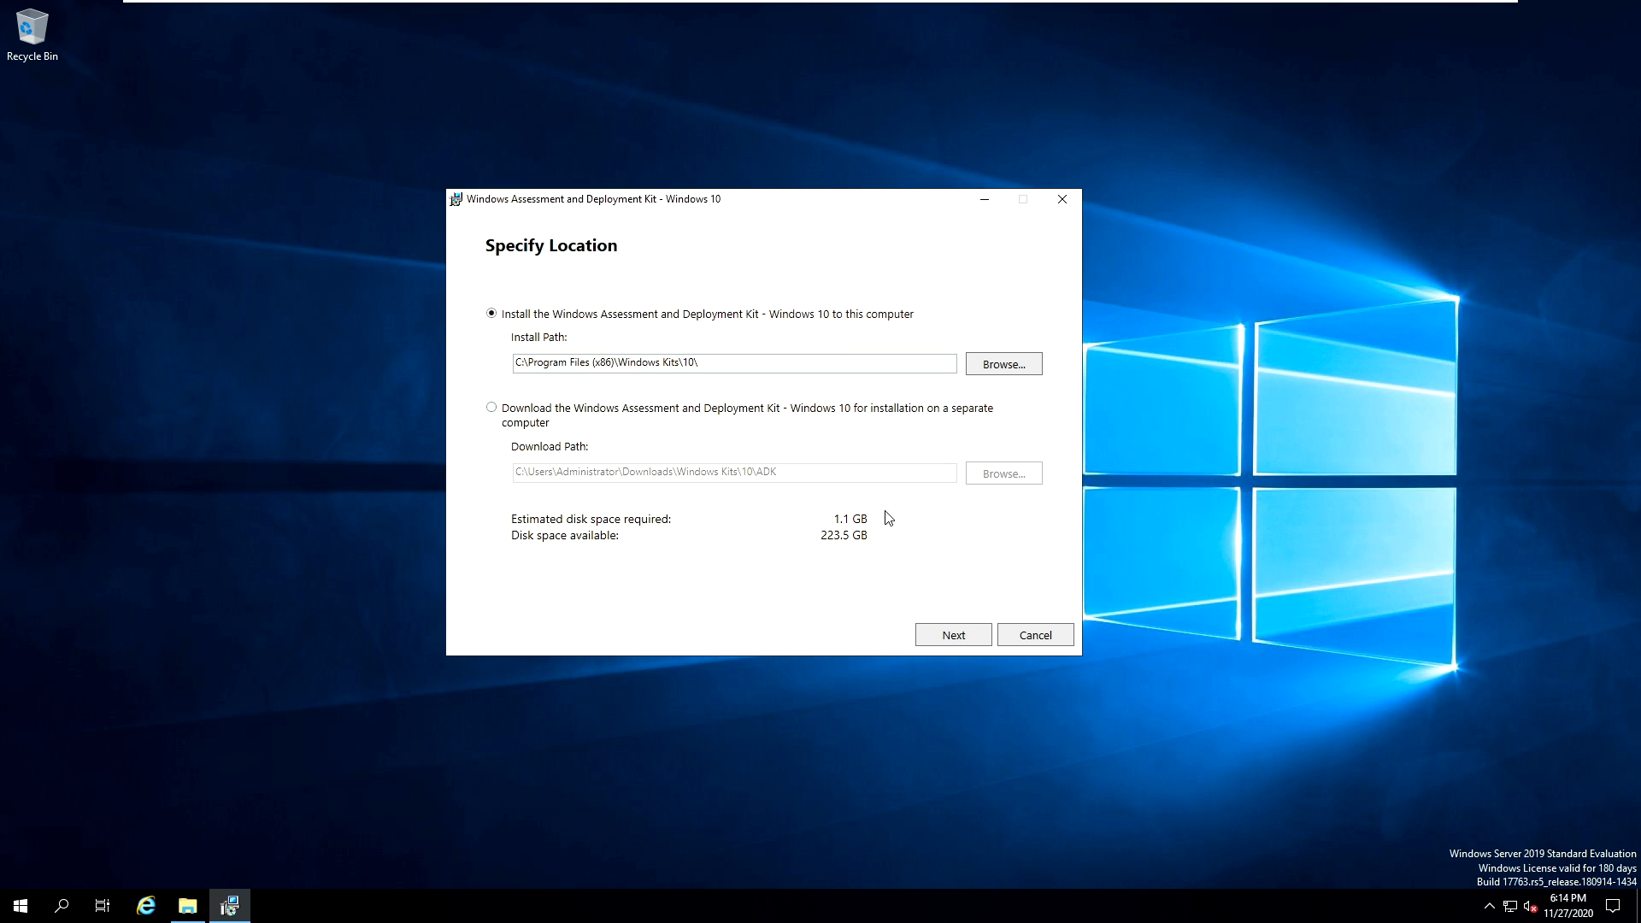
Install the Windows Assessment and Deployment Kit with the default path and features, declining usage data and accepting the license, and close setup
left_click(954, 635)
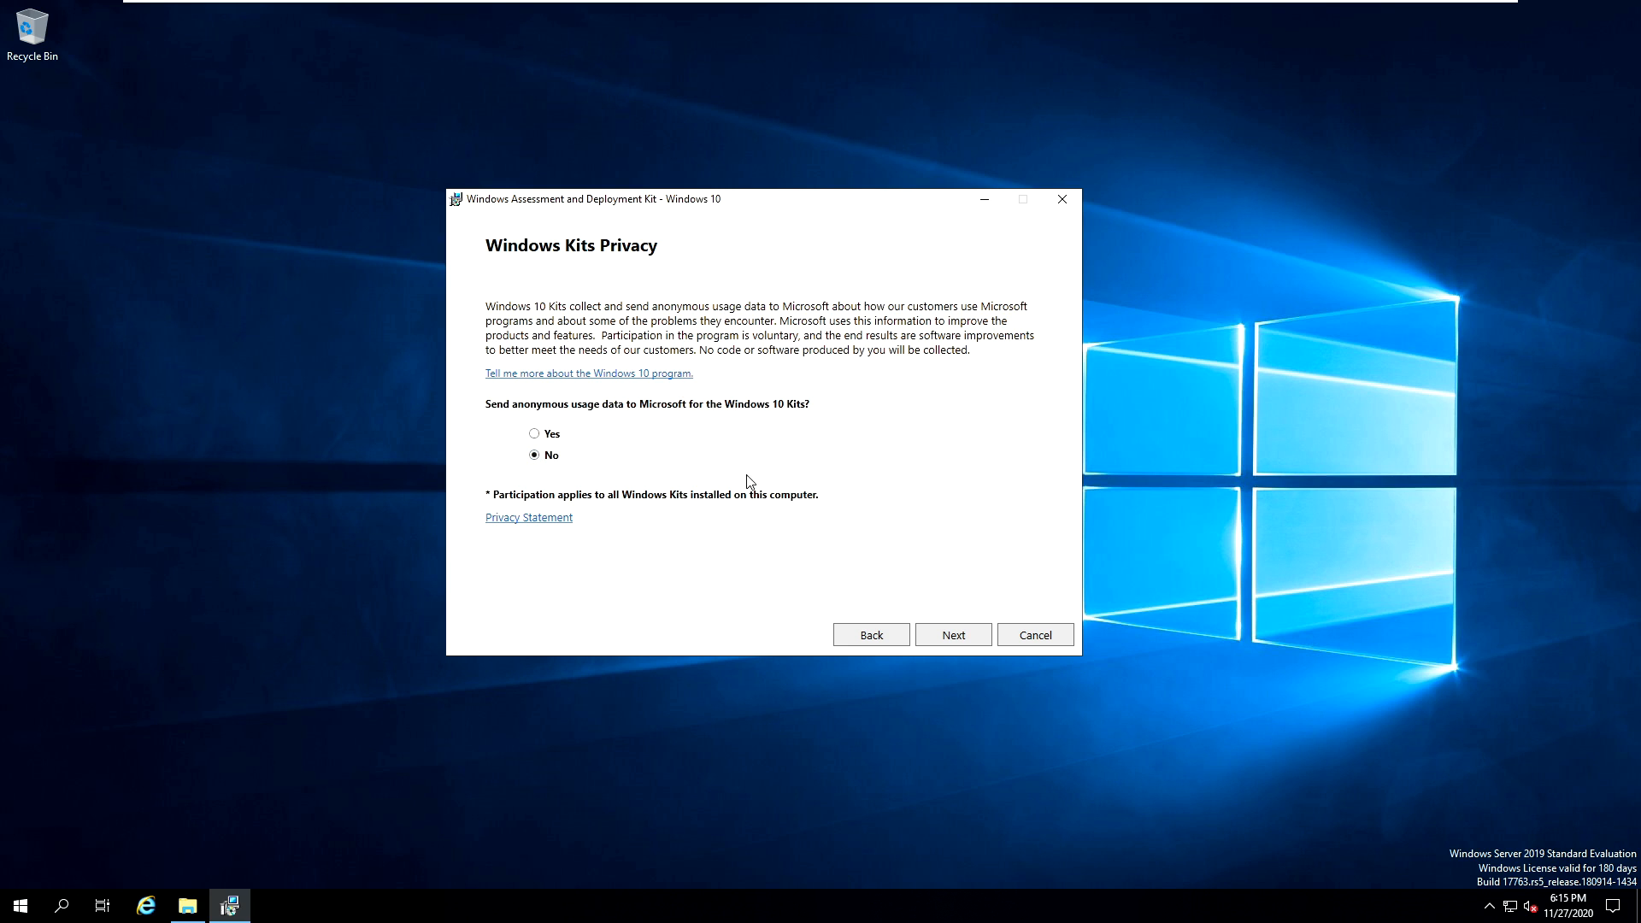
left_click(954, 635)
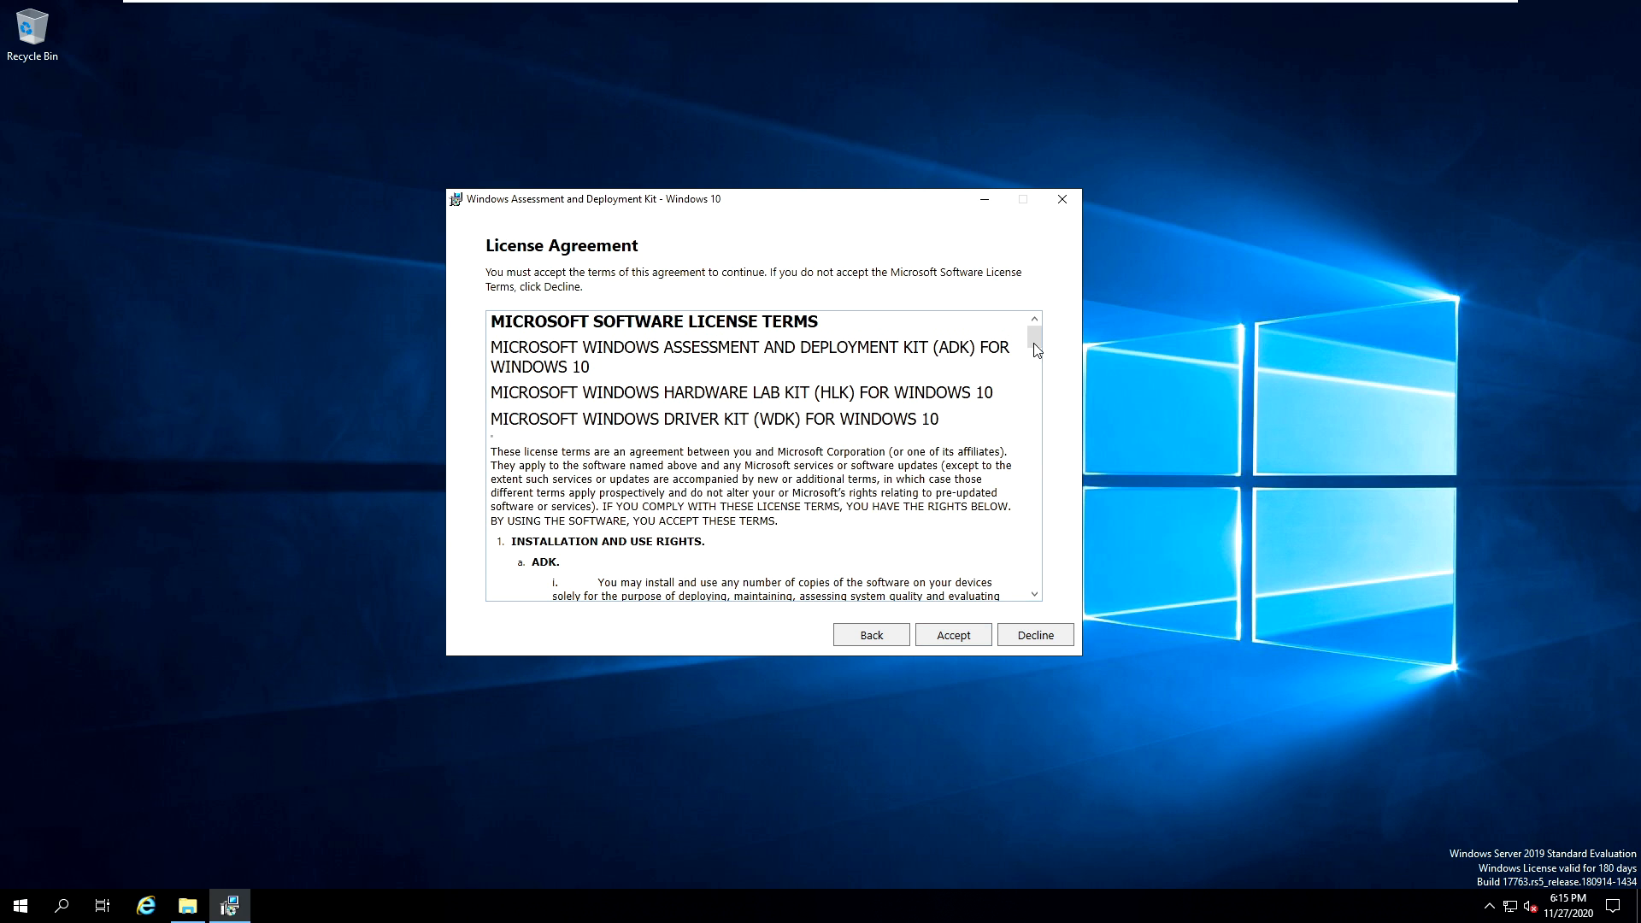
left_click_drag(1036, 335, 1045, 596)
left_click(962, 637)
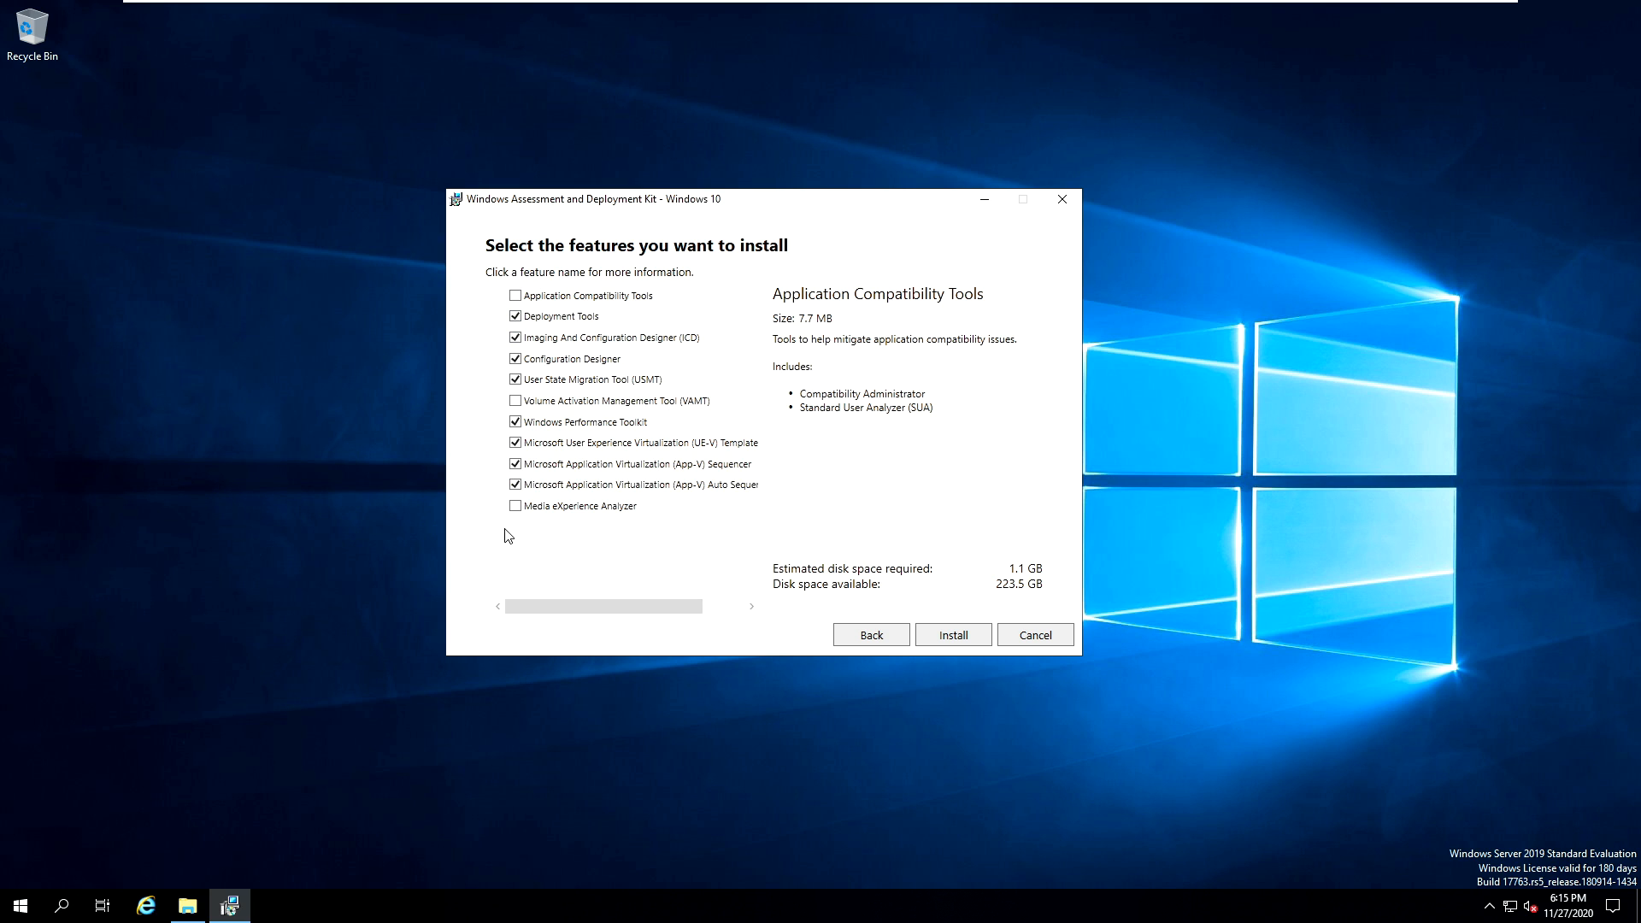
left_click(961, 638)
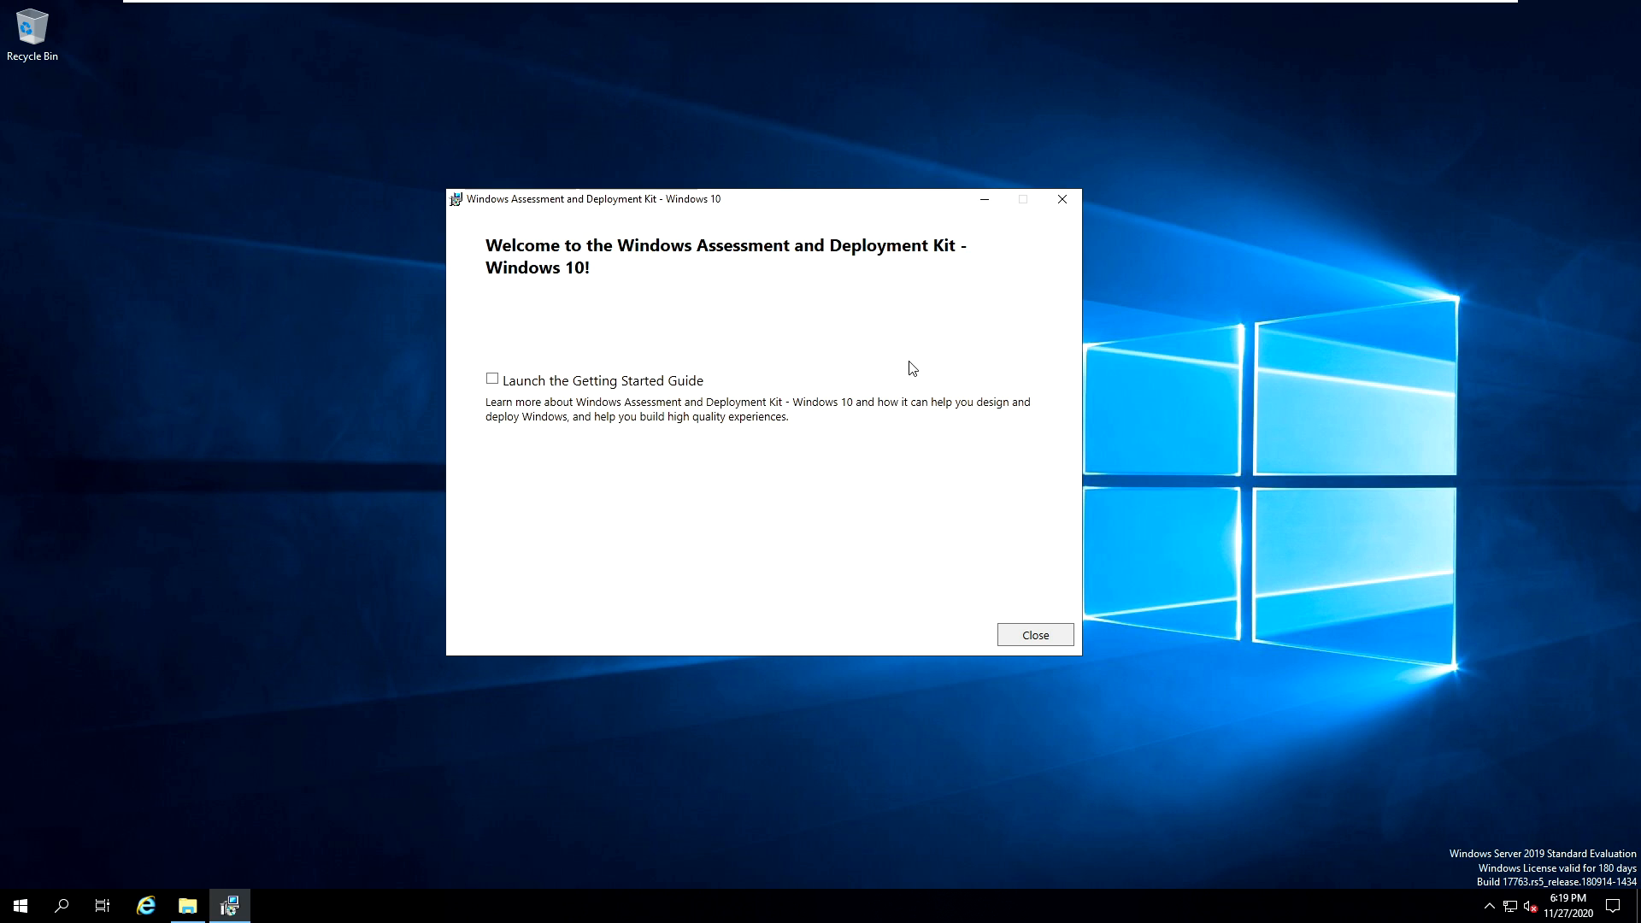
left_click(1036, 635)
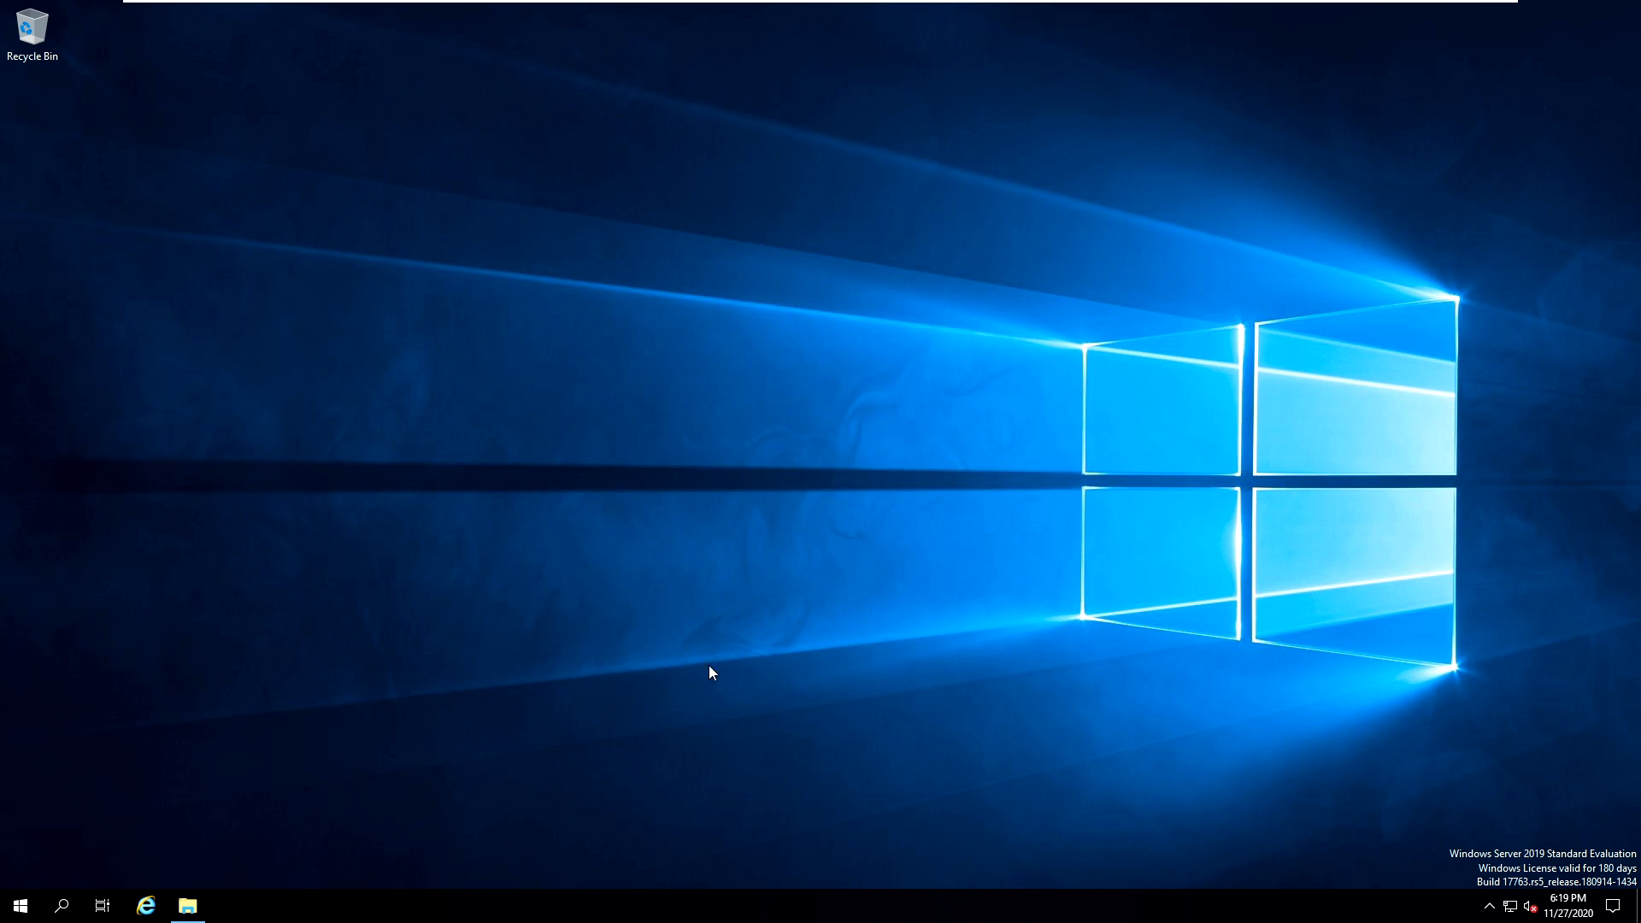
Run adkwinpesetup from the Tools folder as administrator and minimize the folder window
left_click(187, 905)
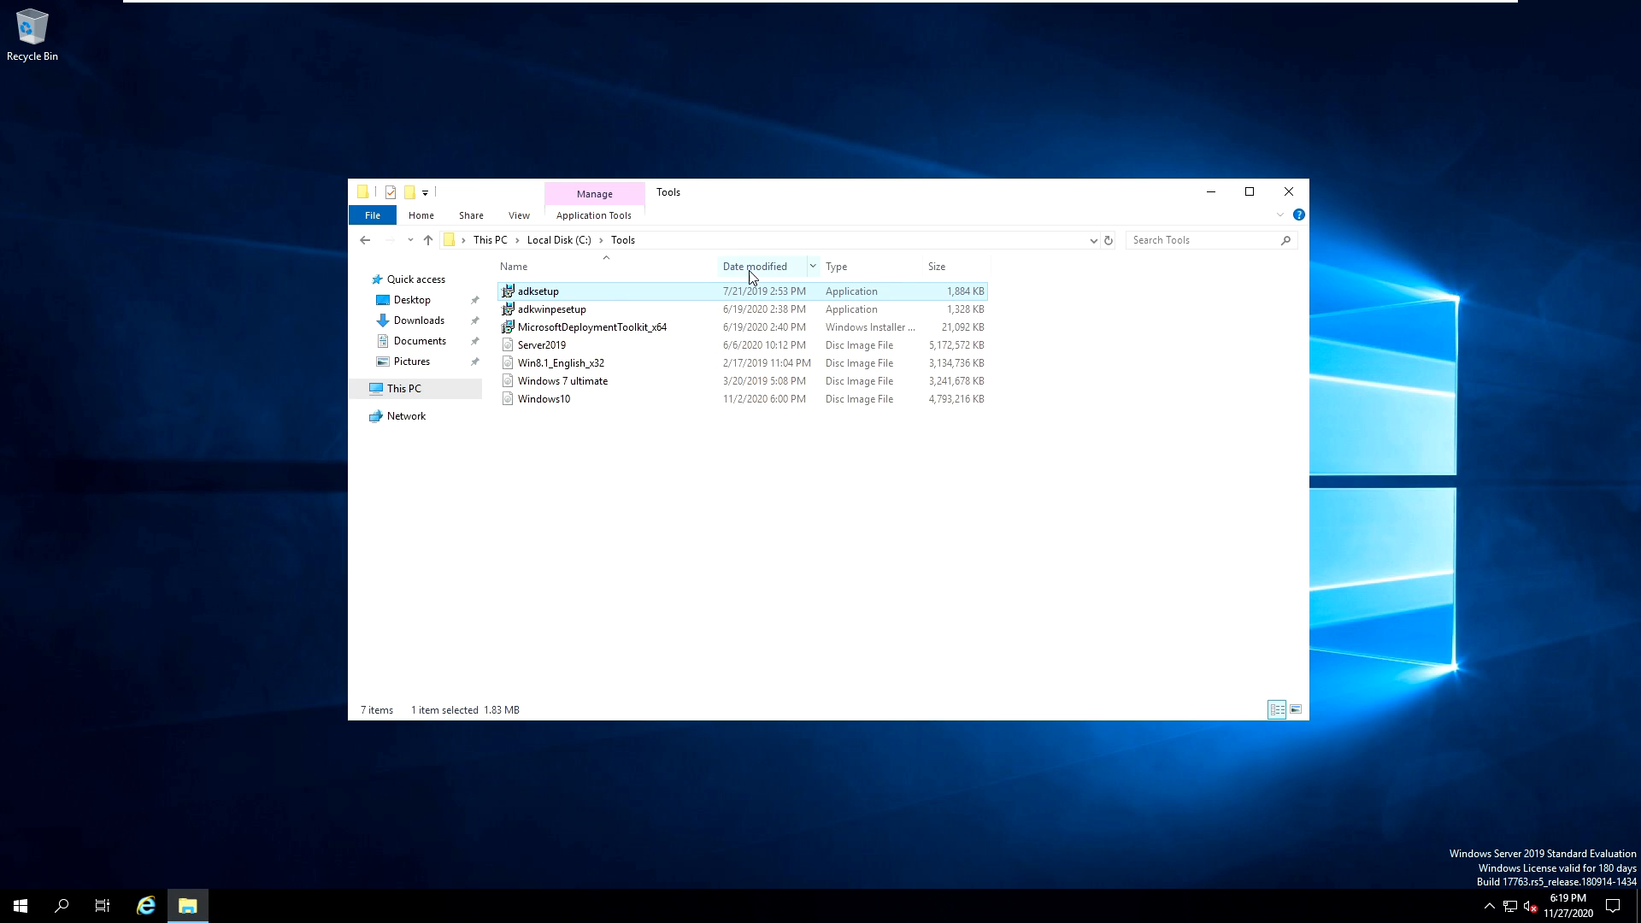
left_click(558, 316)
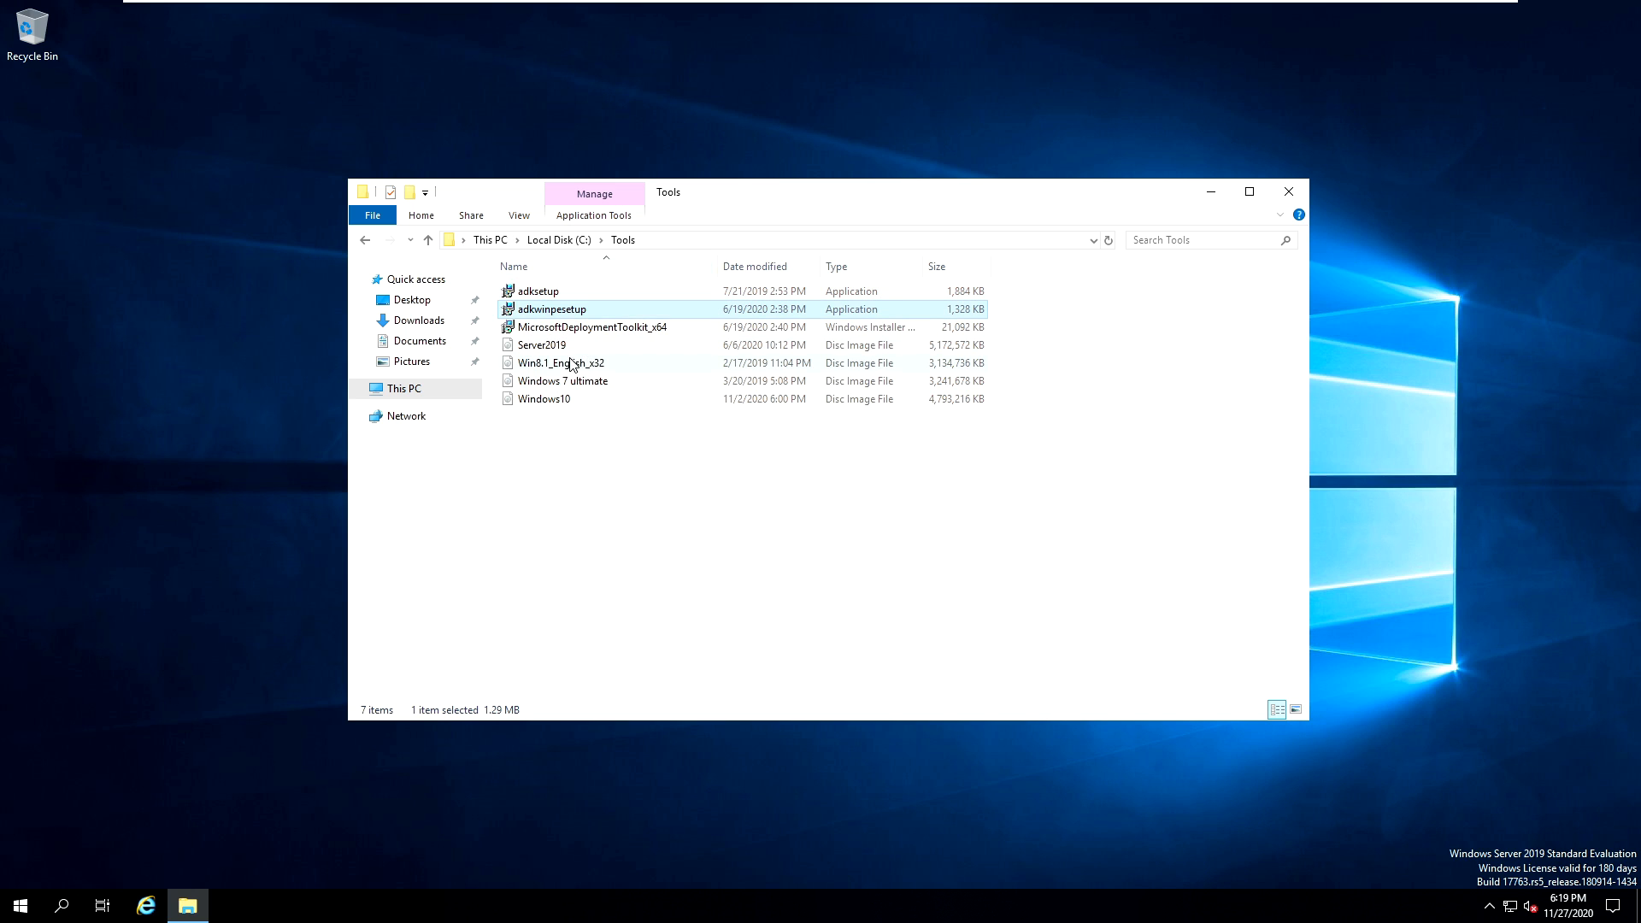
mouse_move(588, 314)
right_click(551, 311)
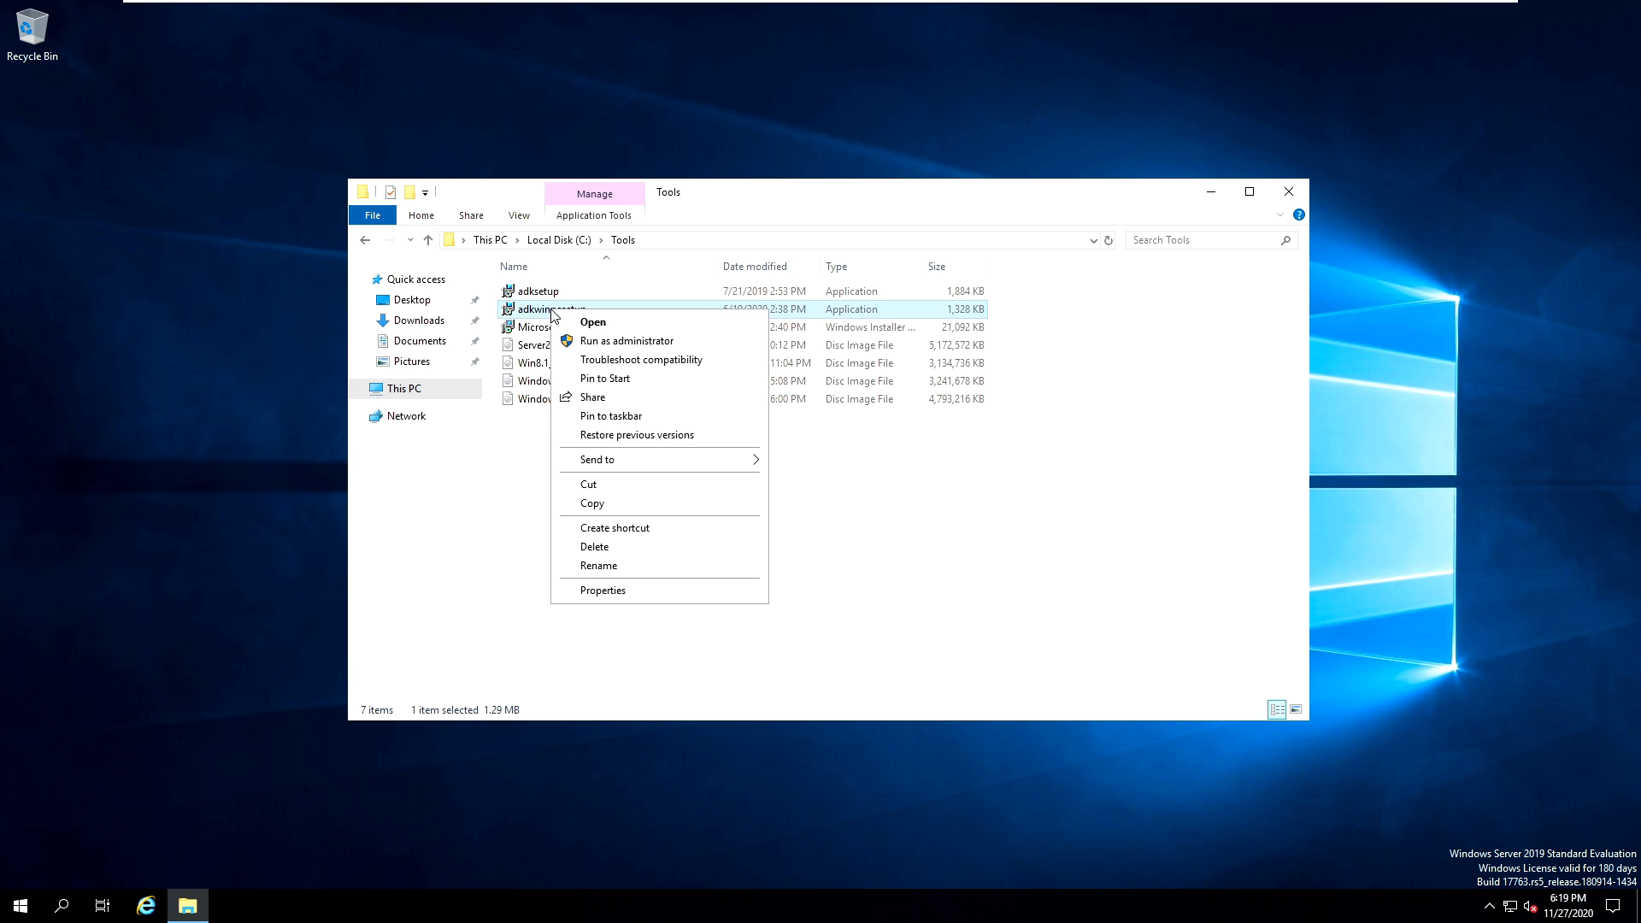
left_click(612, 341)
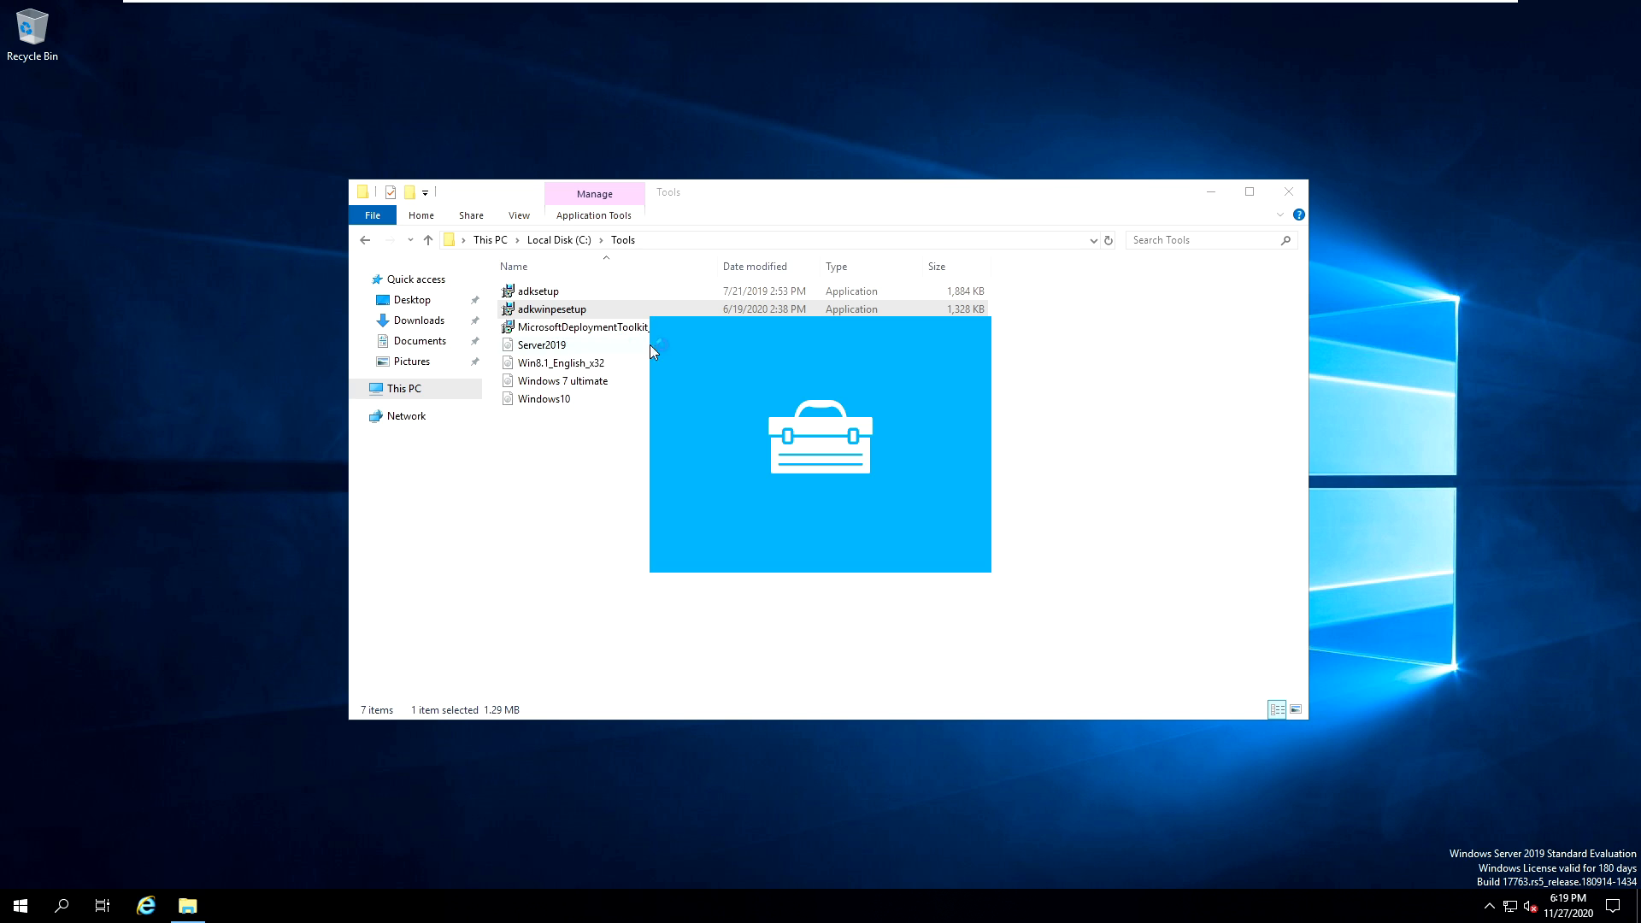
left_click(1213, 193)
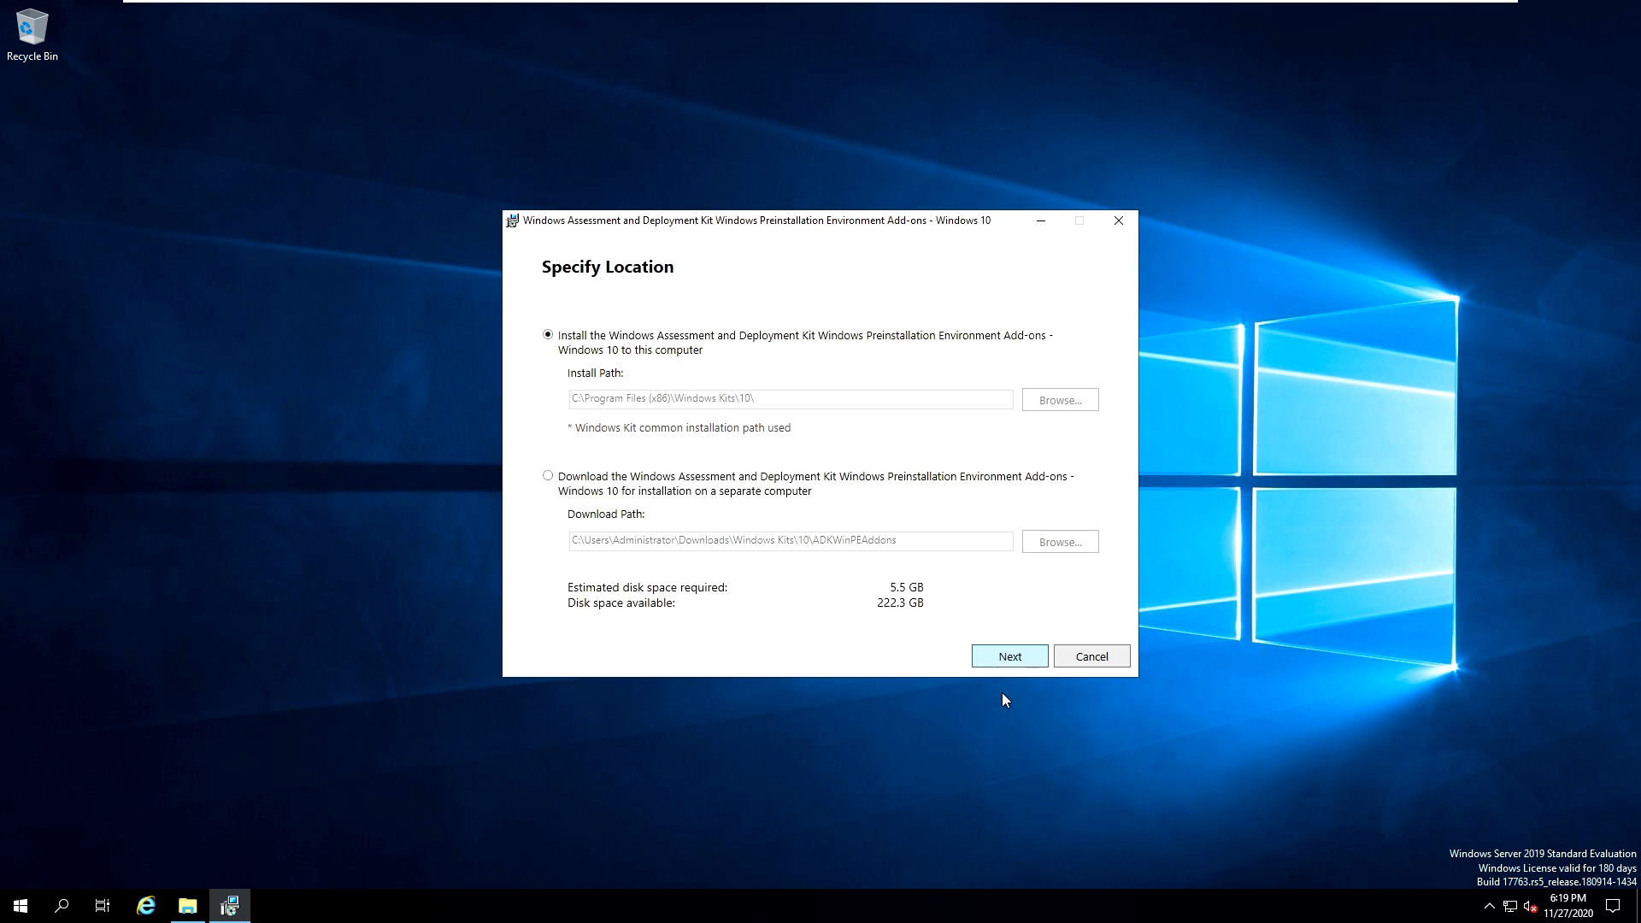
Install the Windows Preinstallation Environment add-on at the default path, declining usage data and accepting the license, and close setup
left_click(1008, 657)
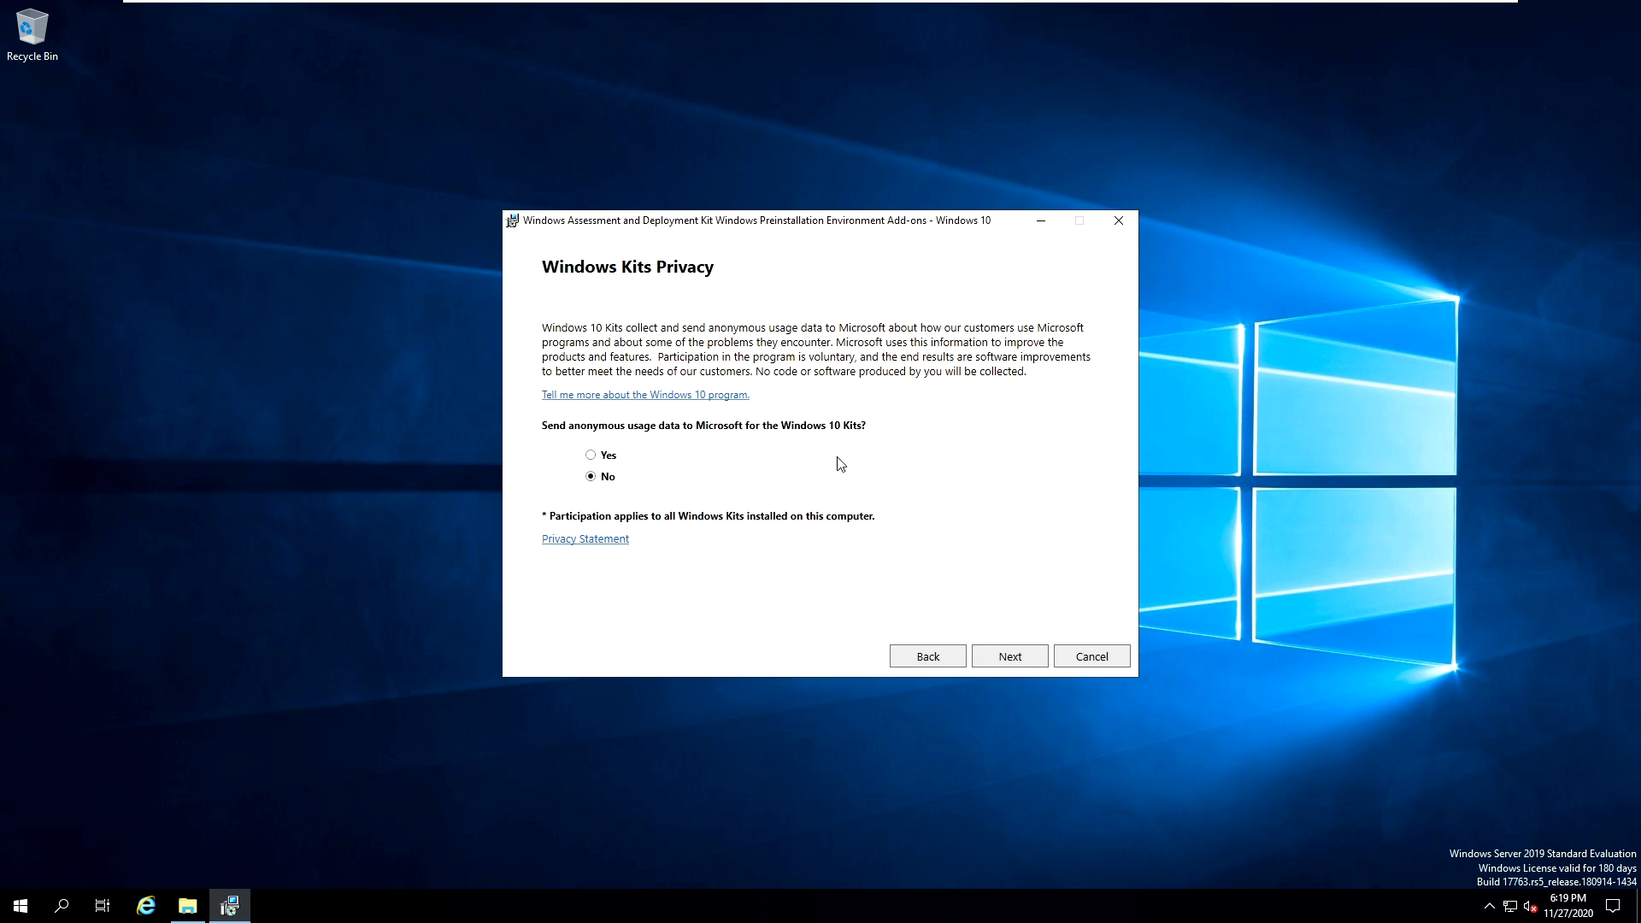
left_click(1013, 659)
left_click_drag(1094, 363, 1094, 598)
left_click(1016, 658)
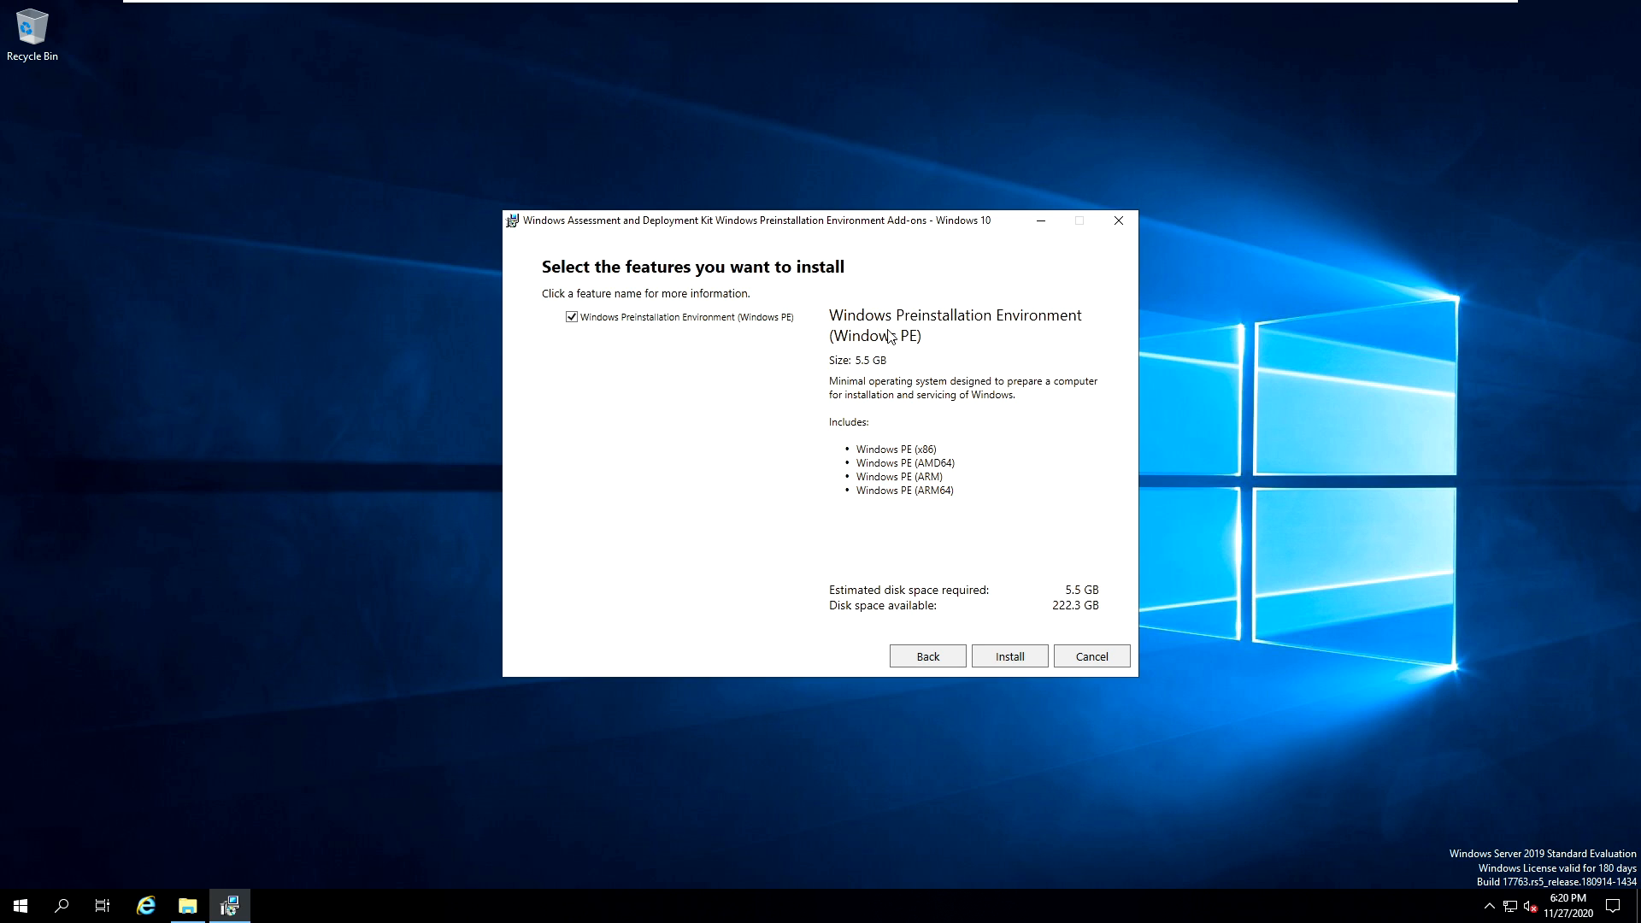
left_click(1018, 664)
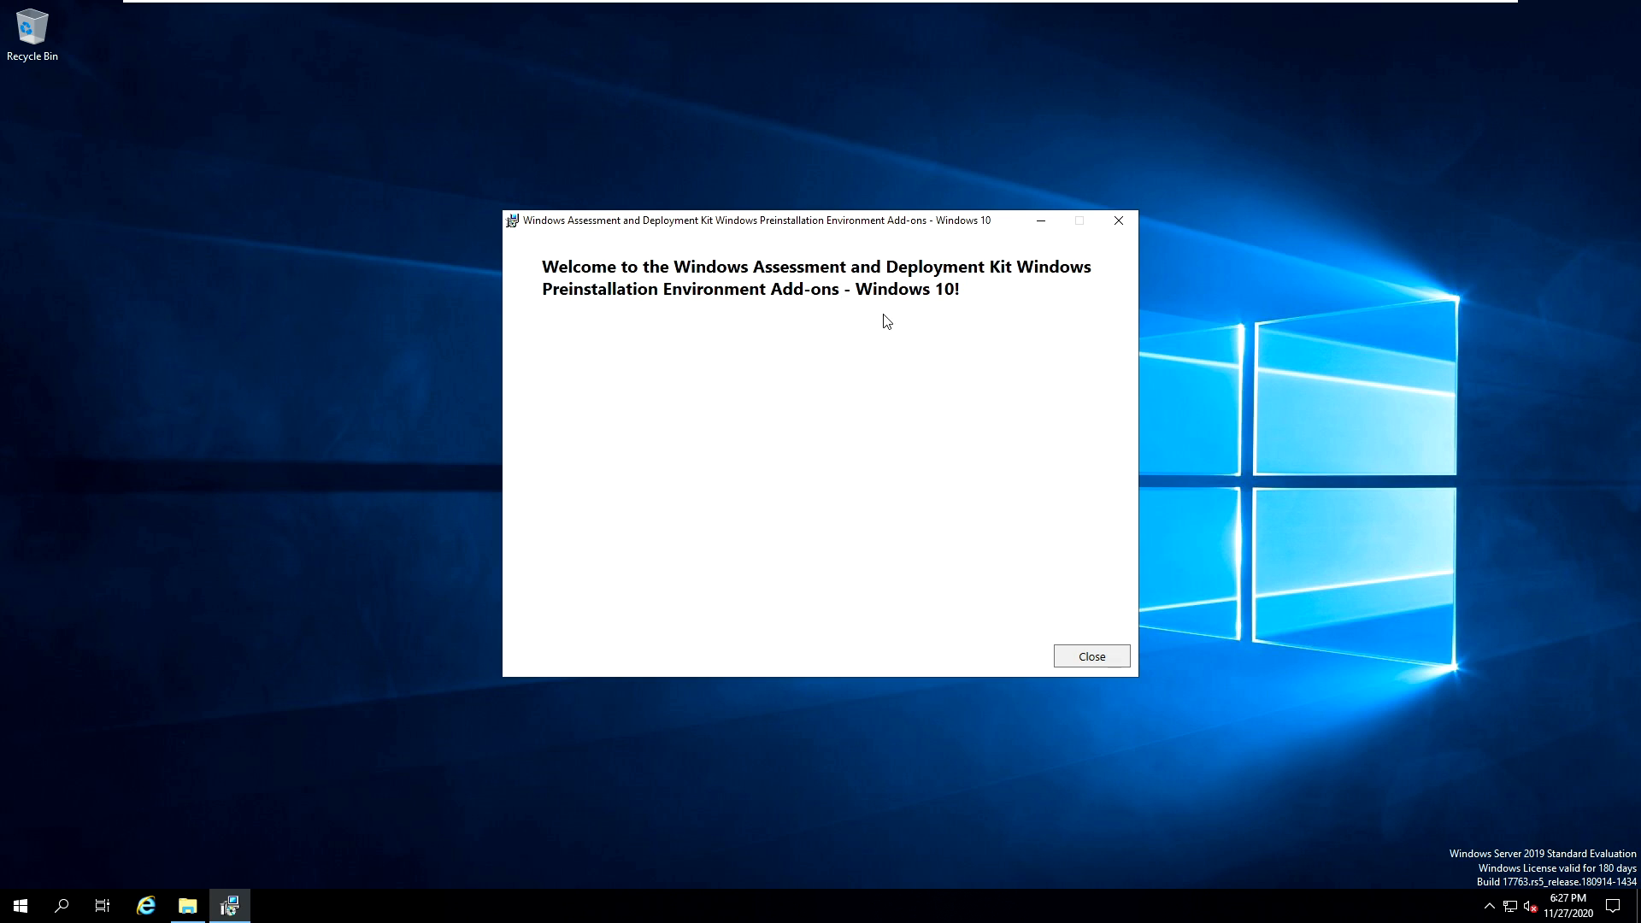
left_click(1087, 658)
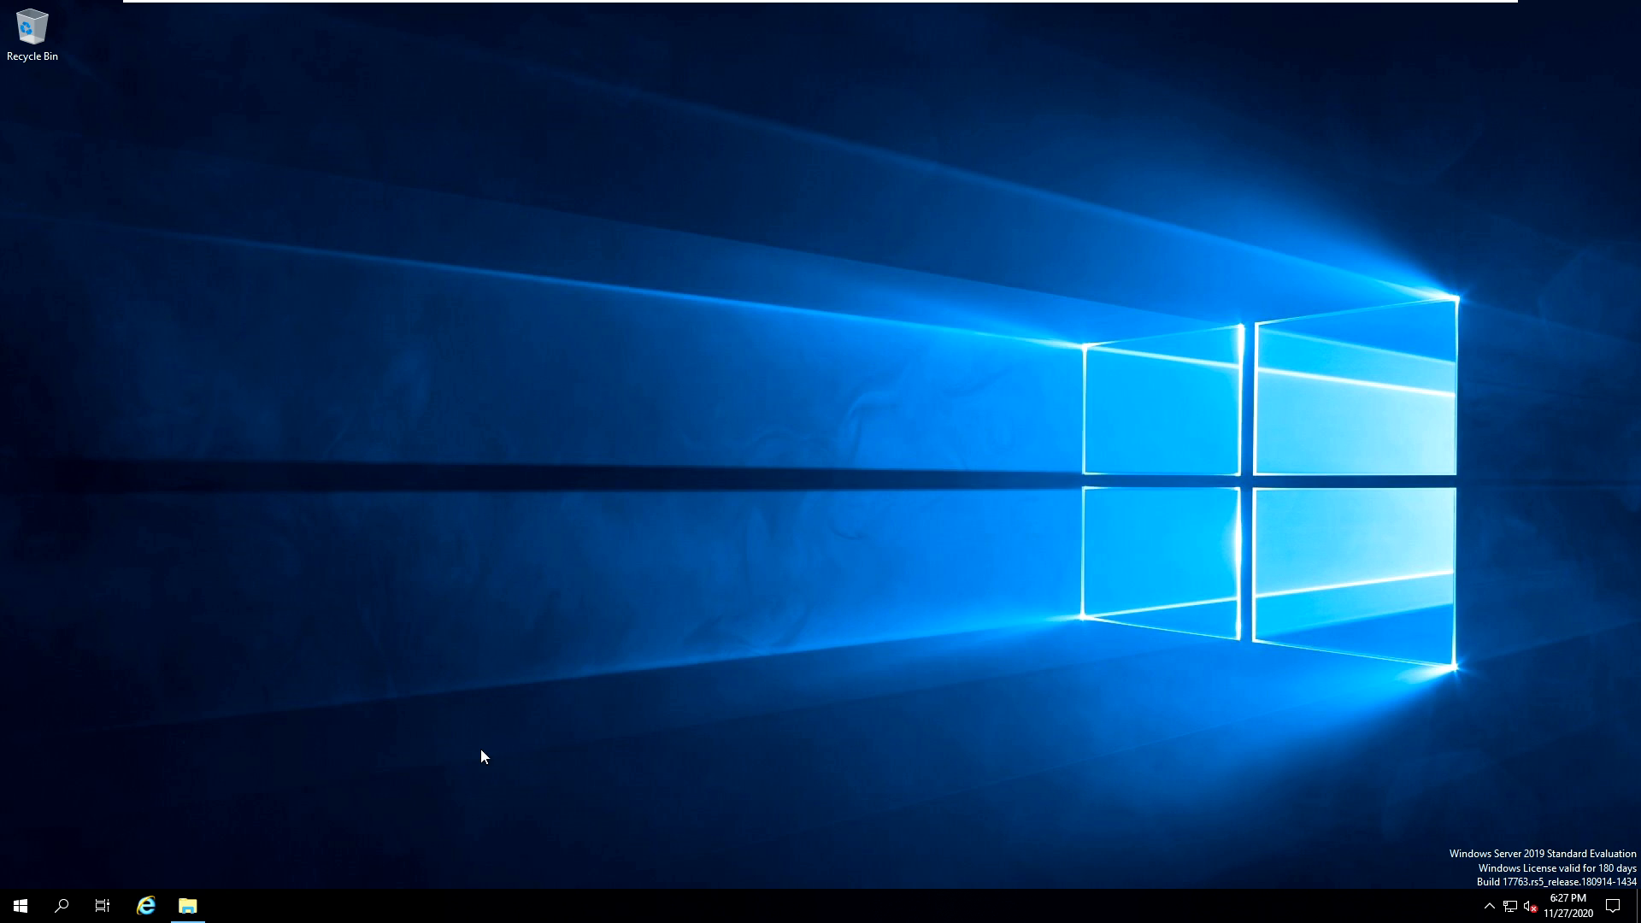
Start the MicrosoftDeploymentToolkit_x64 installer from the Tools folder and minimize the folder window
left_click(188, 906)
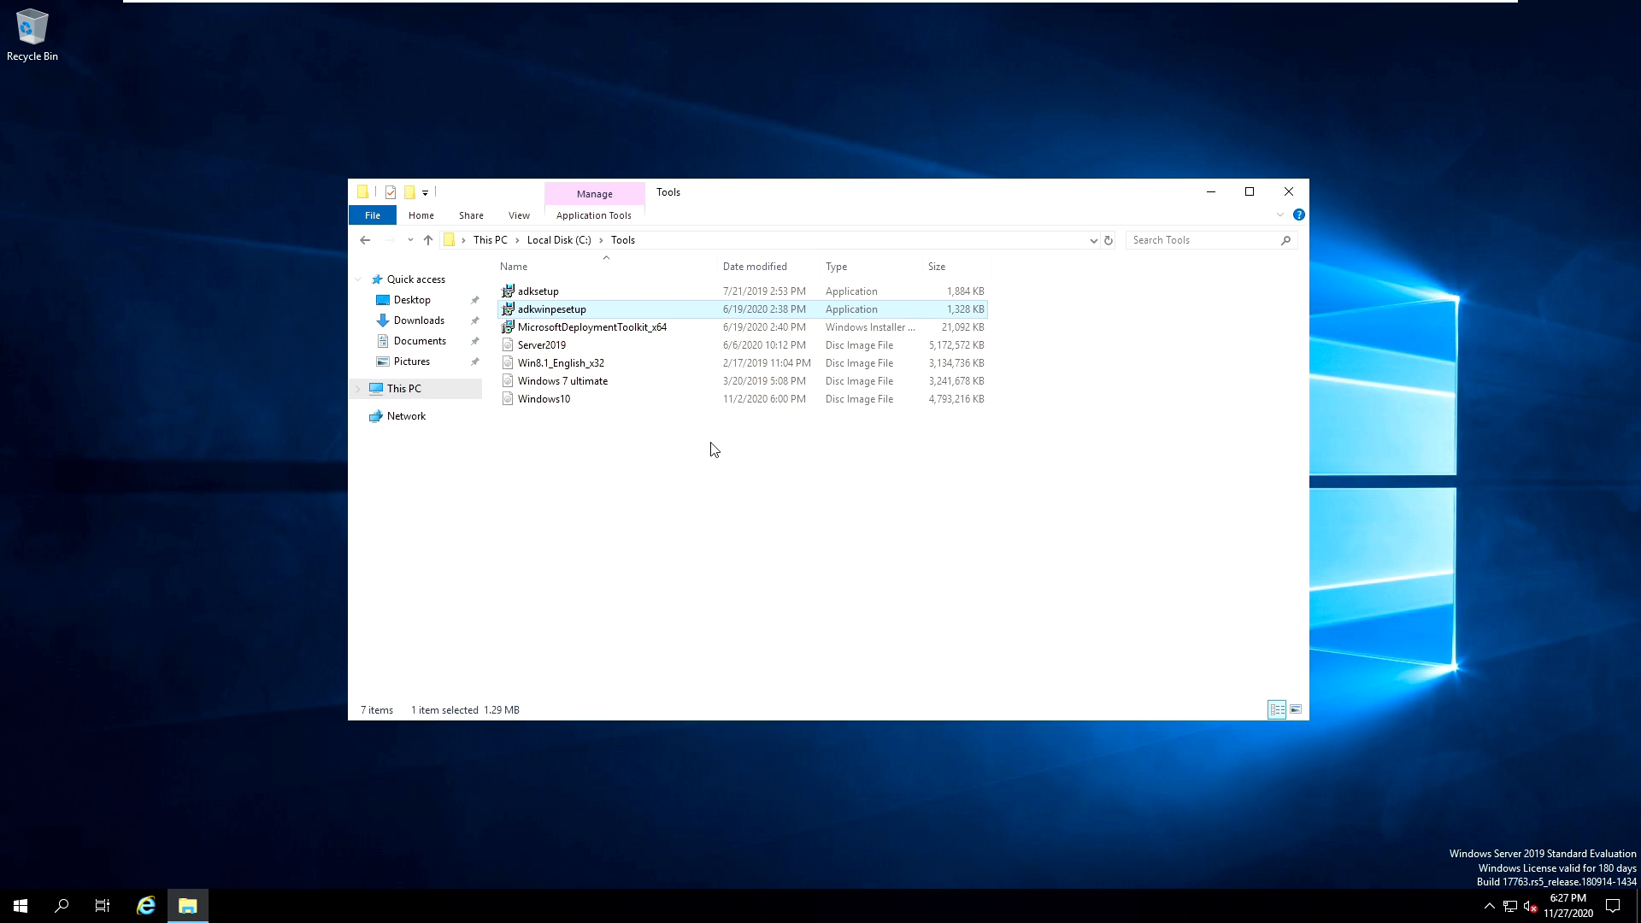
left_click(600, 329)
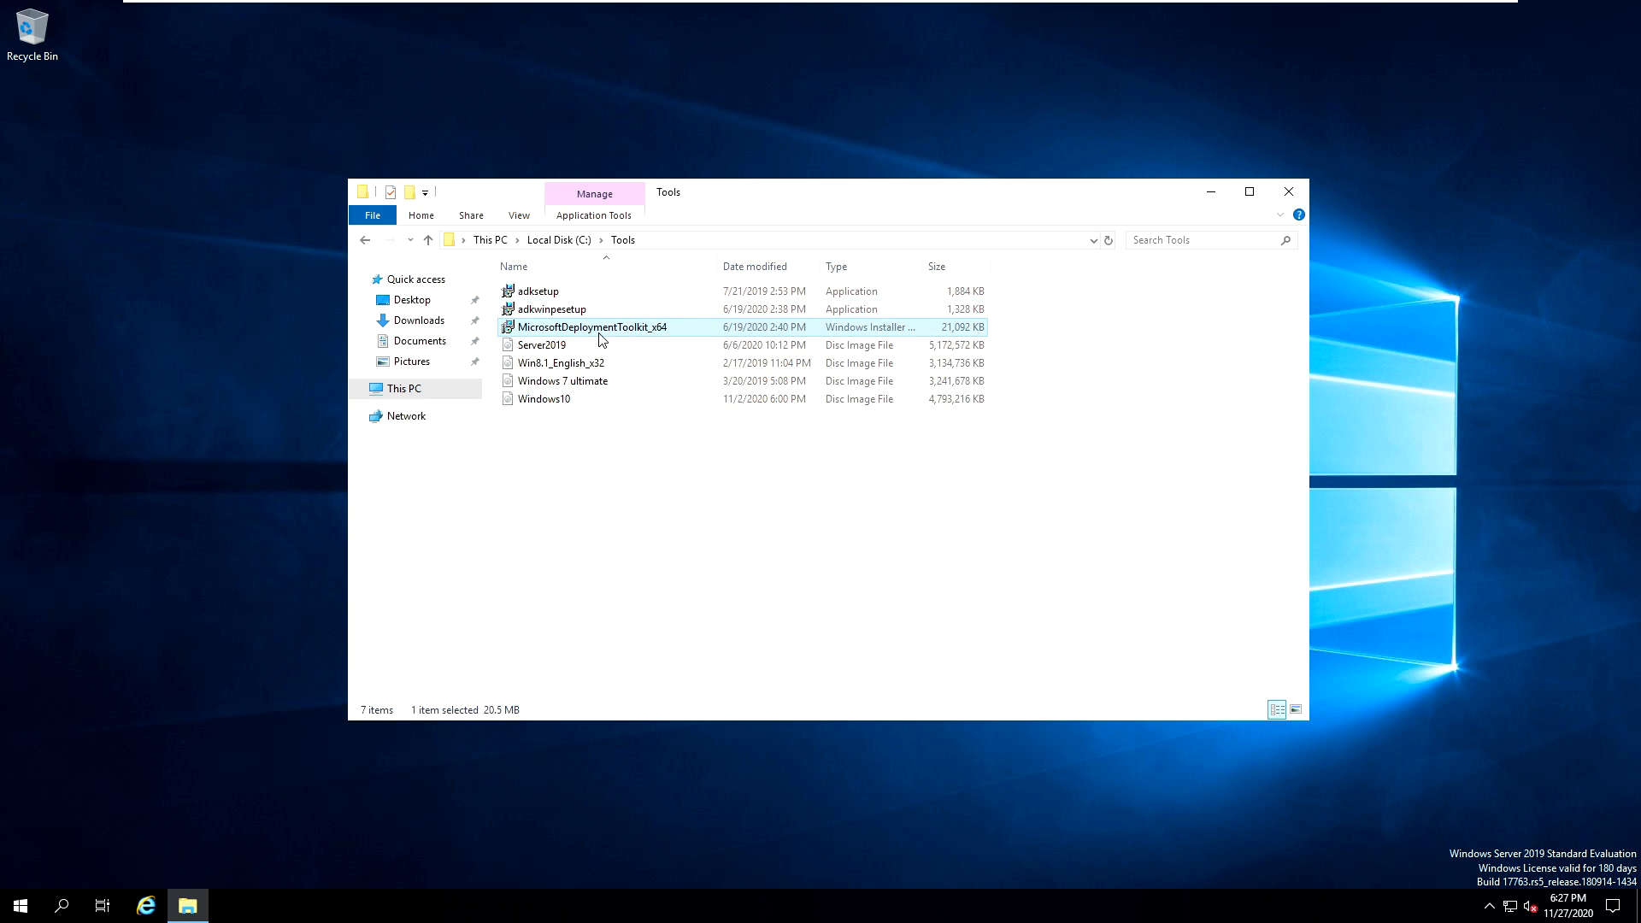
right_click(555, 329)
left_click(612, 342)
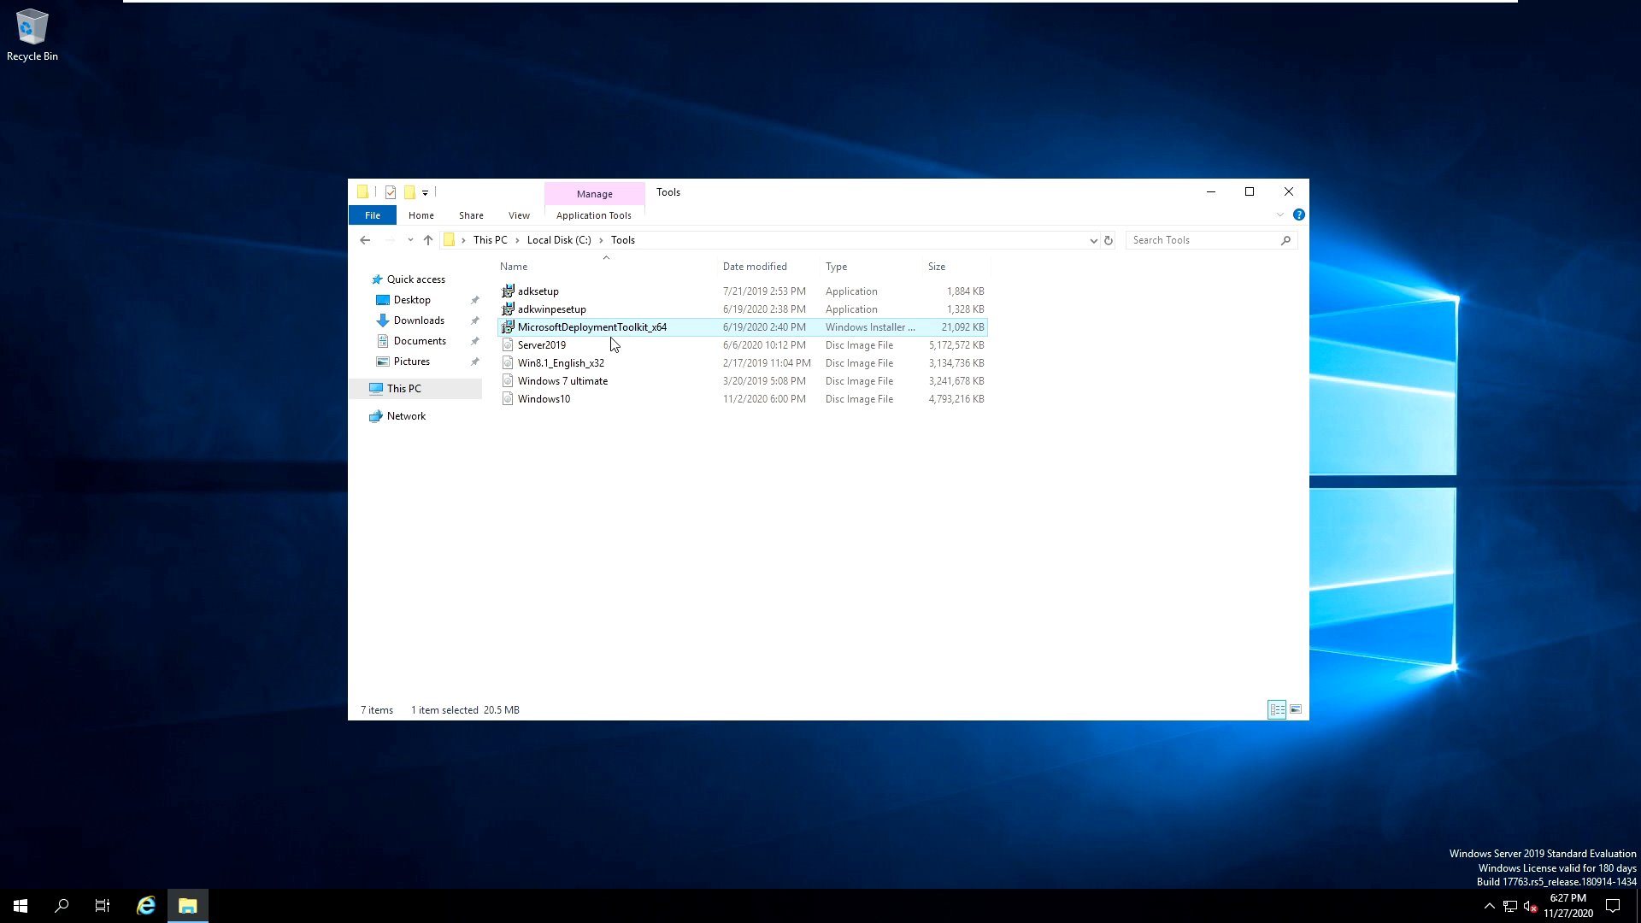
left_click(1211, 192)
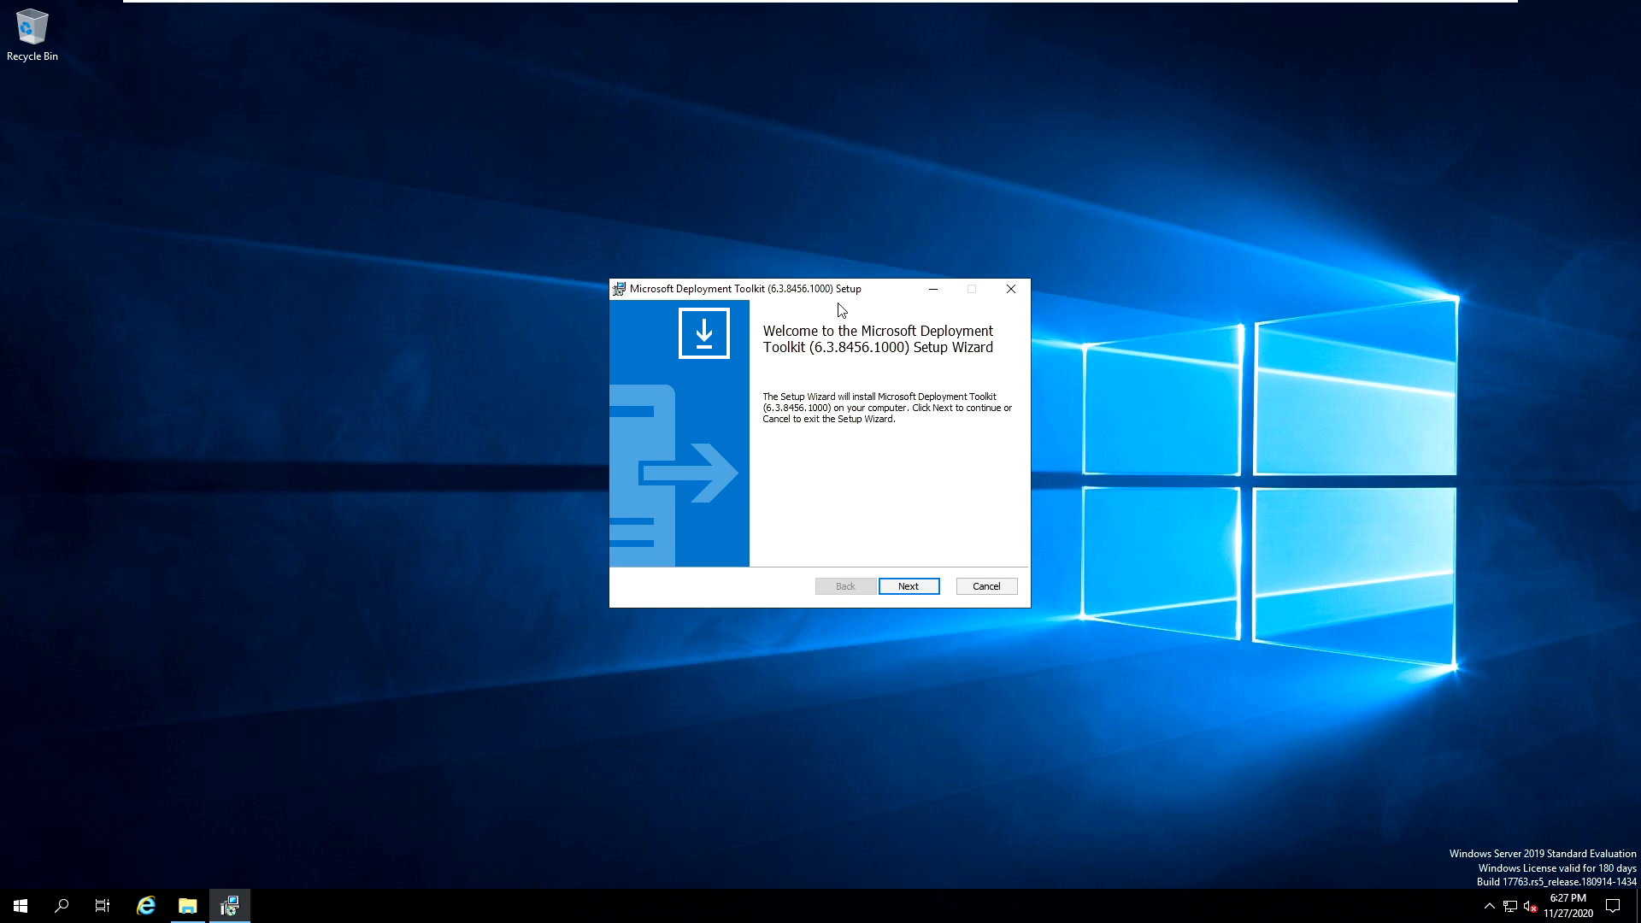
Install Microsoft Deployment Toolkit with the default features and location, accepting the license and declining the Customer Experience Improvement Program, and finish the wizard
left_click_drag(819, 291, 713, 213)
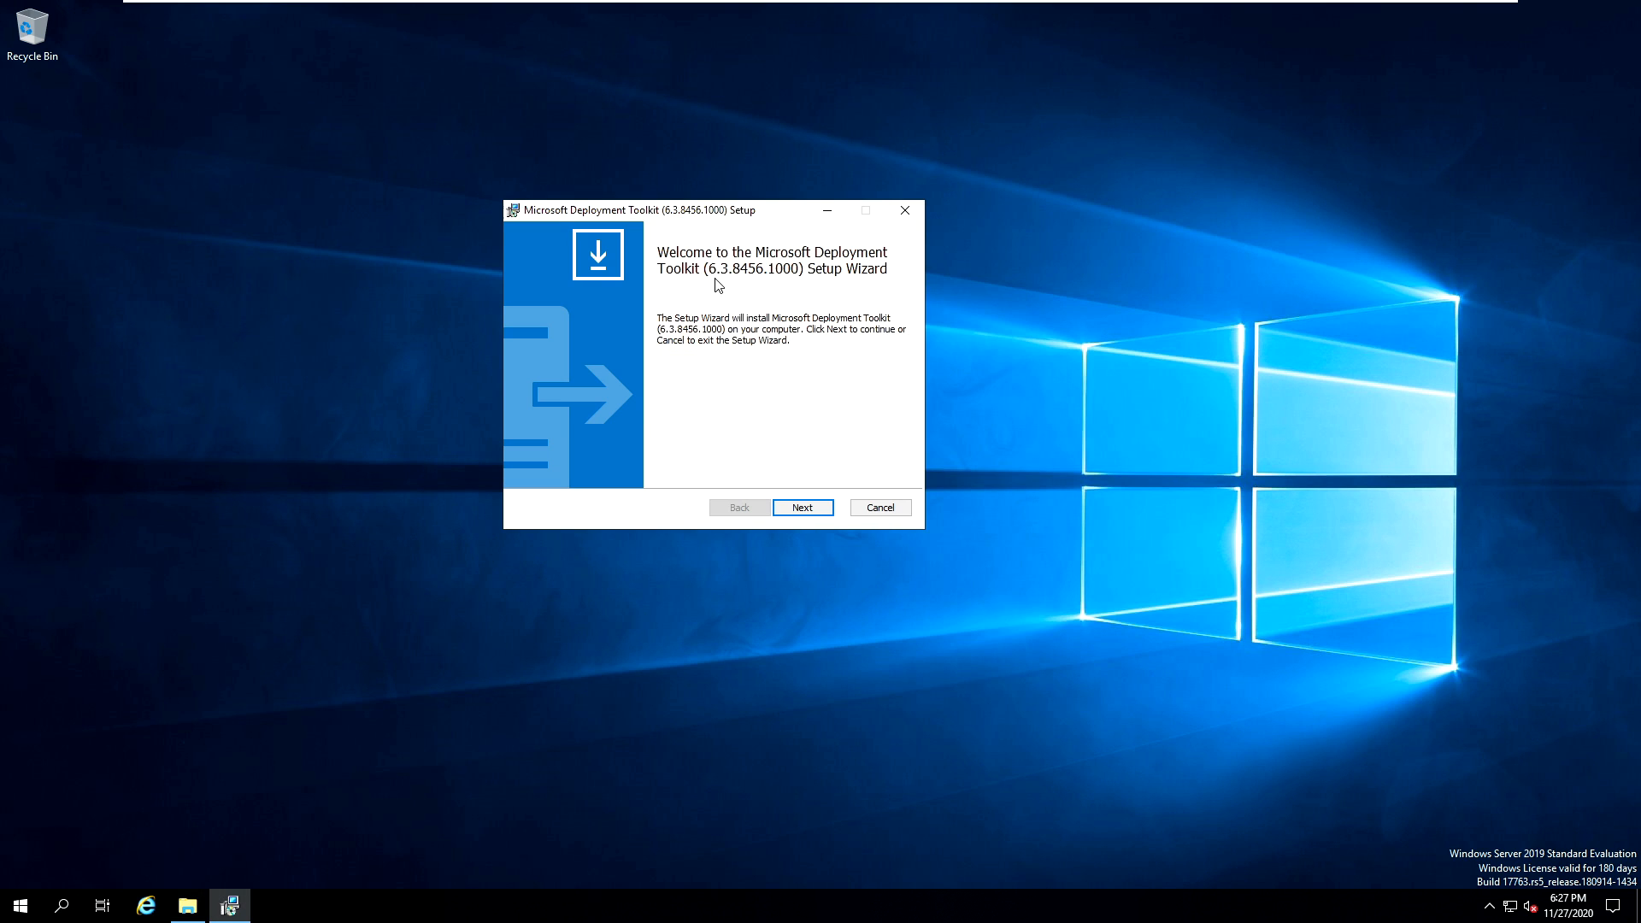
left_click(803, 508)
left_click(531, 444)
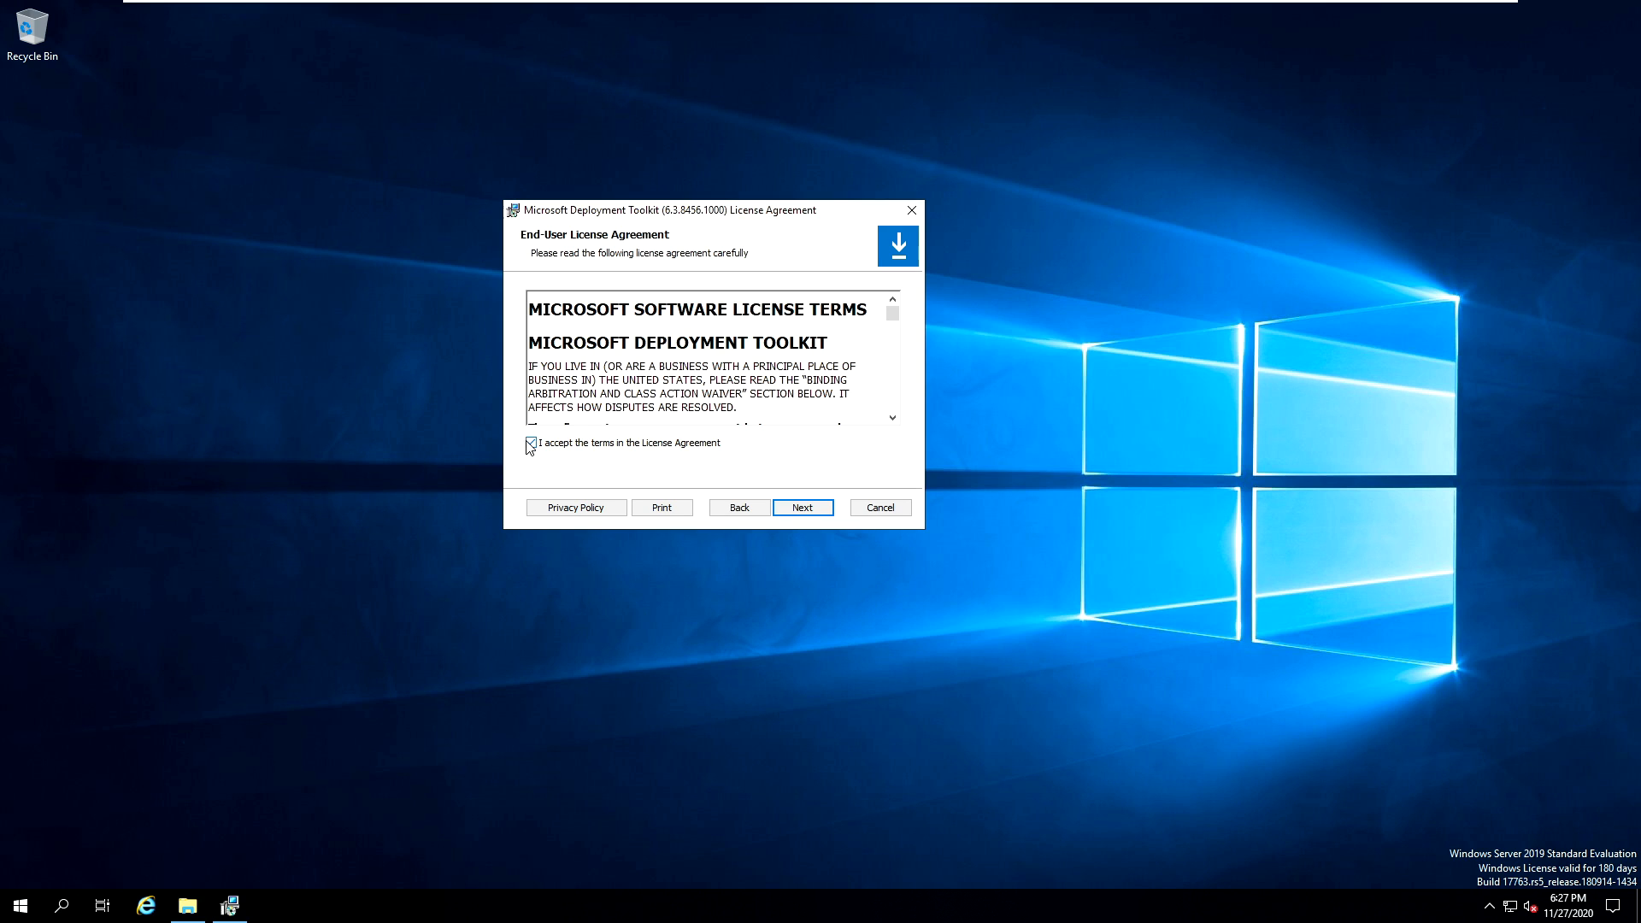
left_click(803, 508)
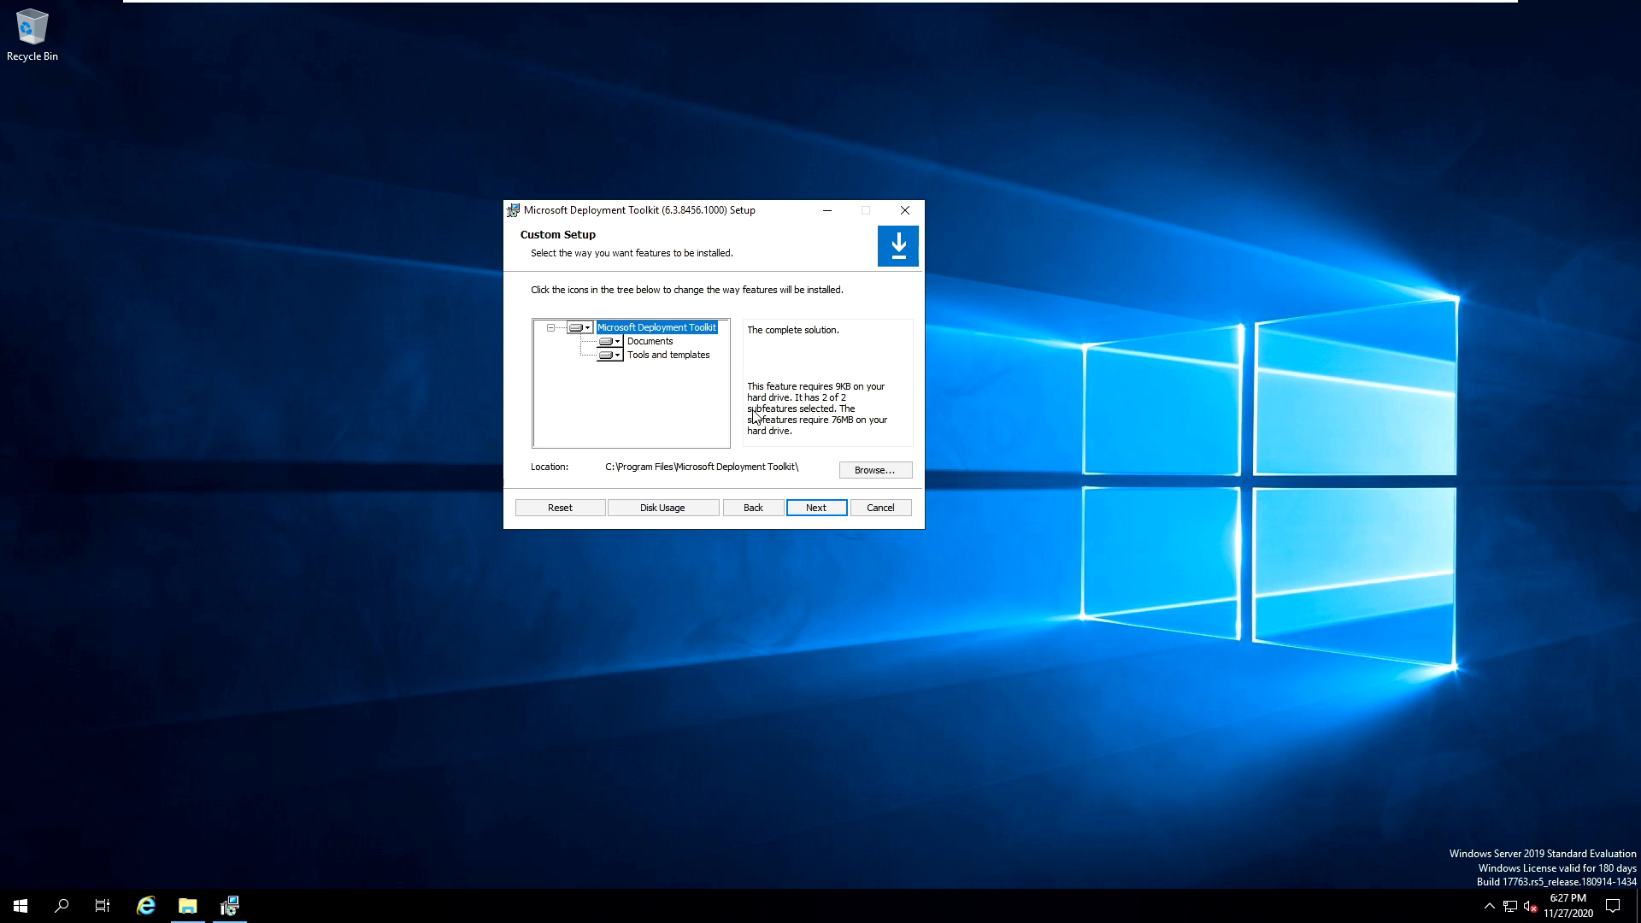
left_click(816, 511)
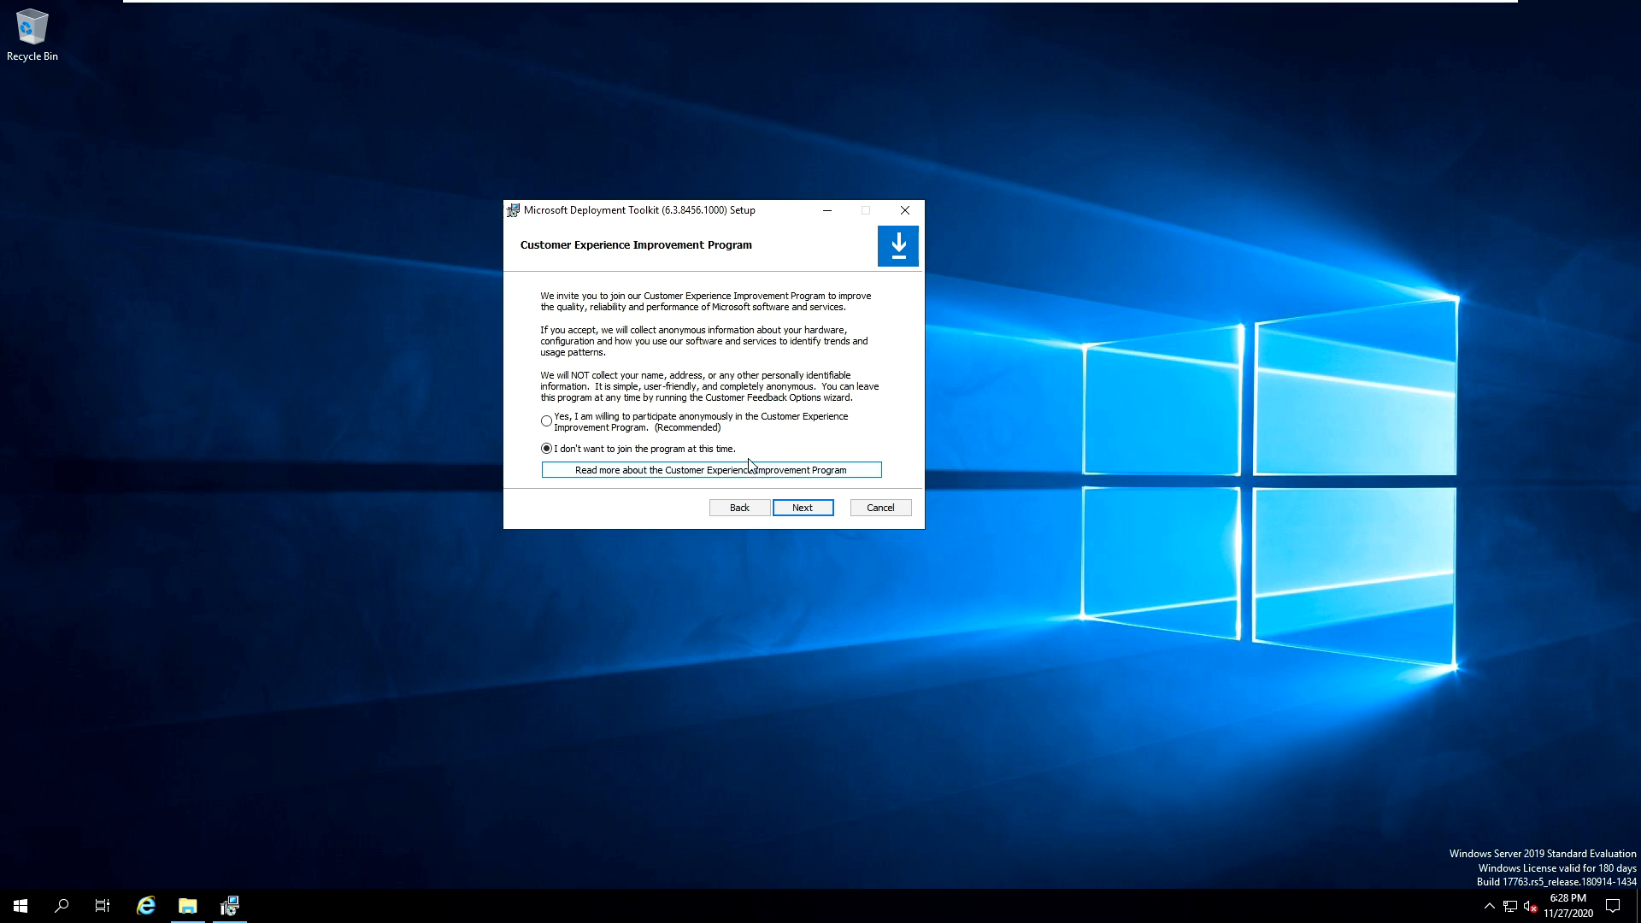
left_click(802, 508)
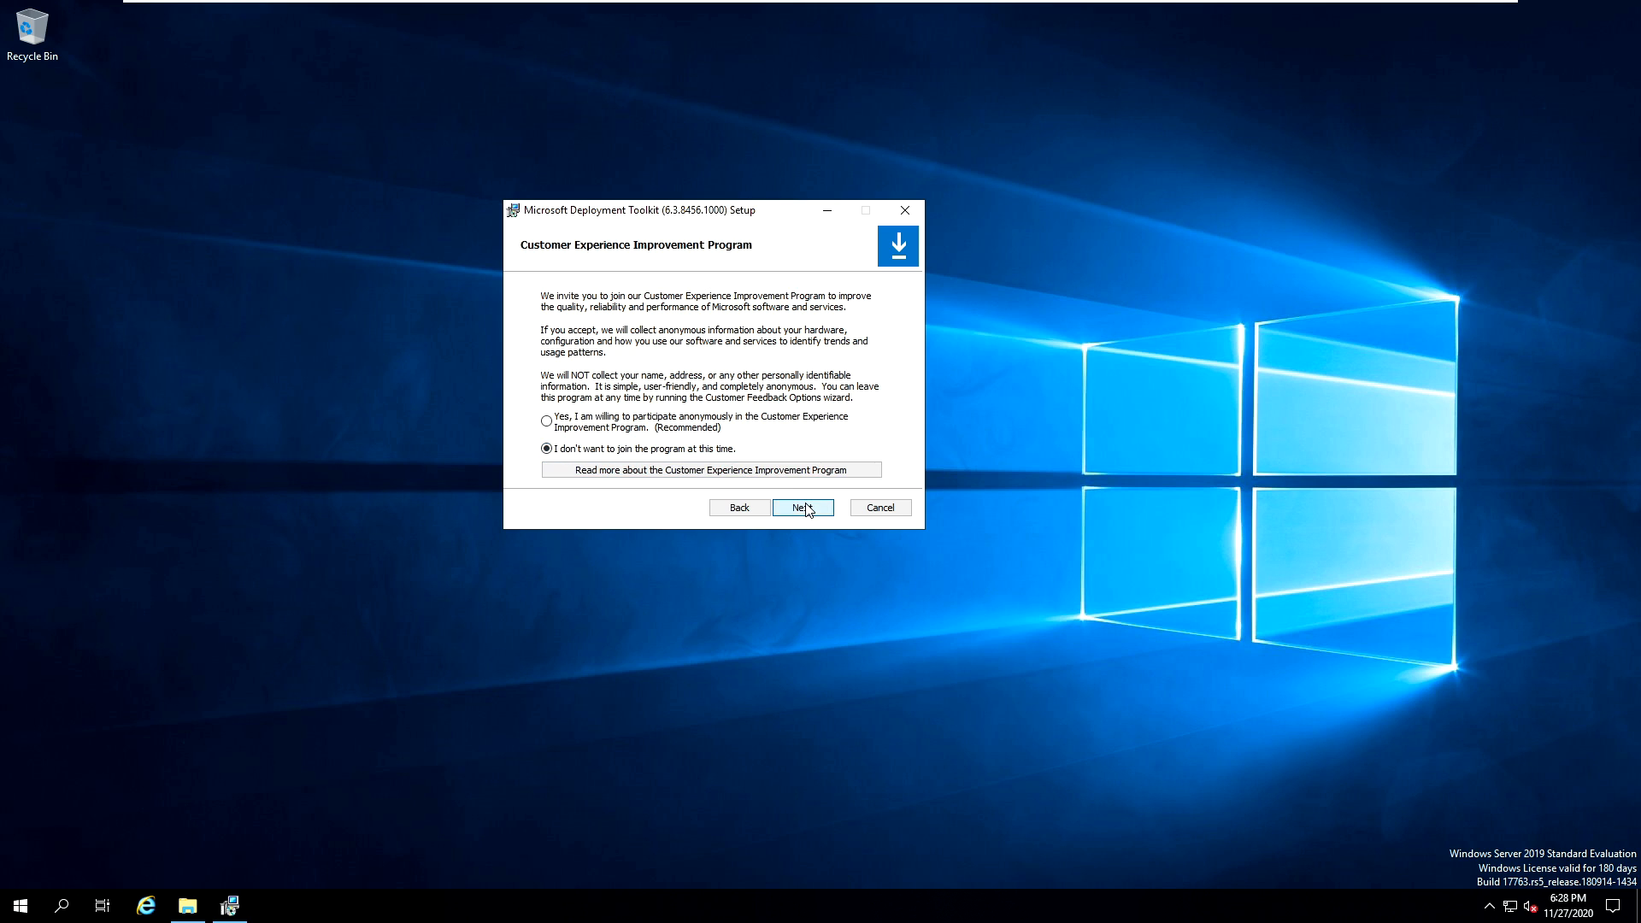
left_click(788, 507)
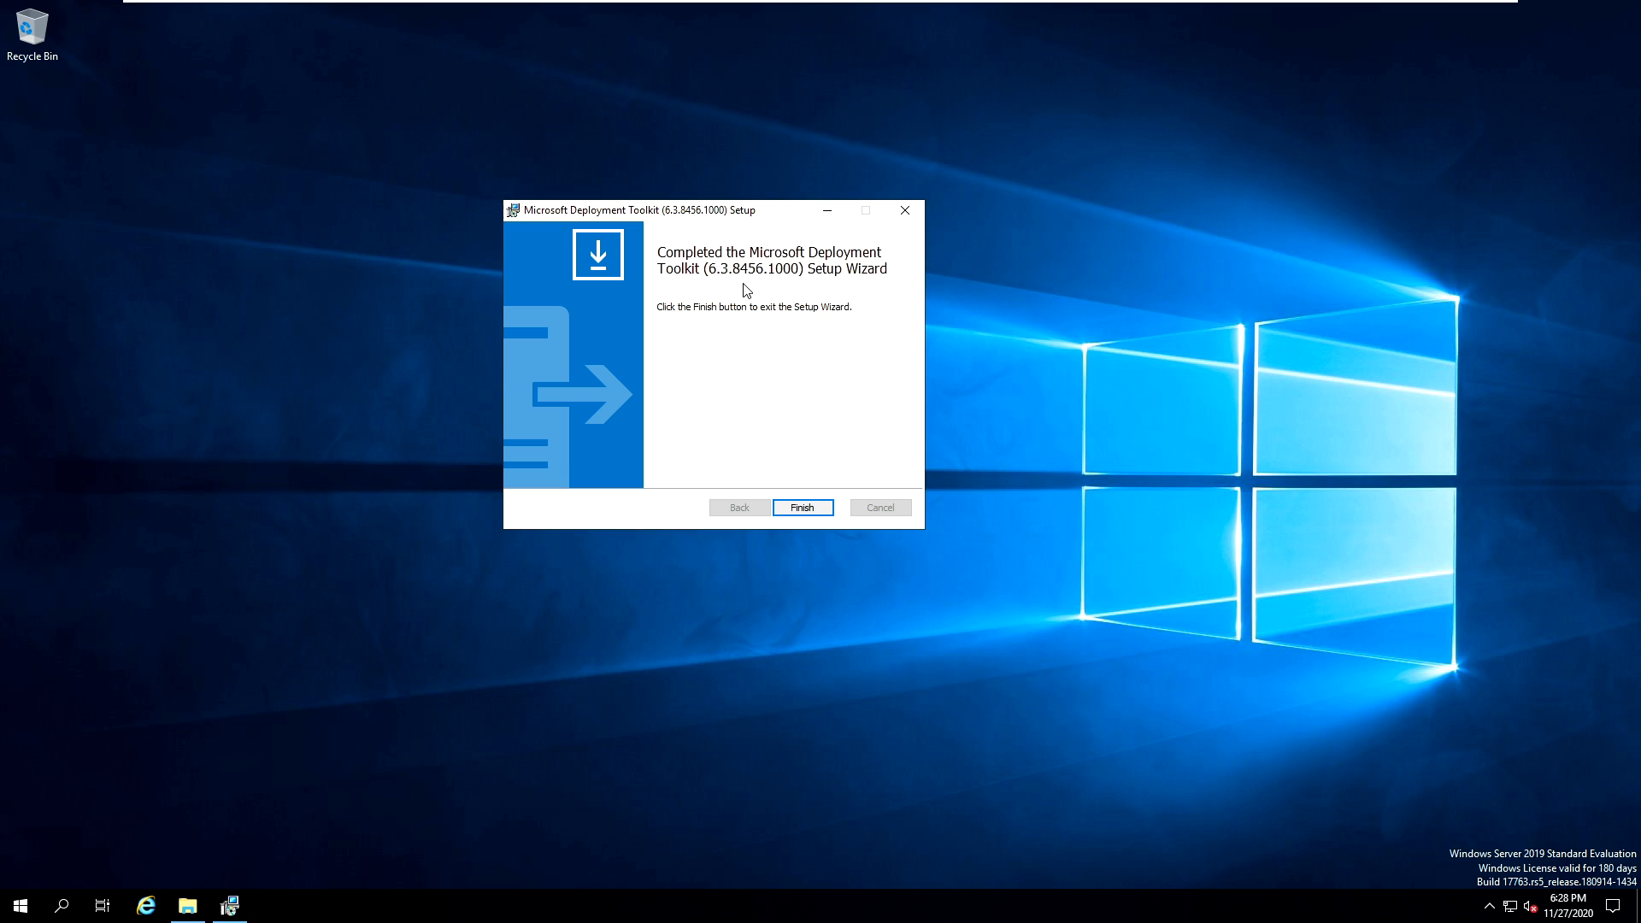
left_click(796, 510)
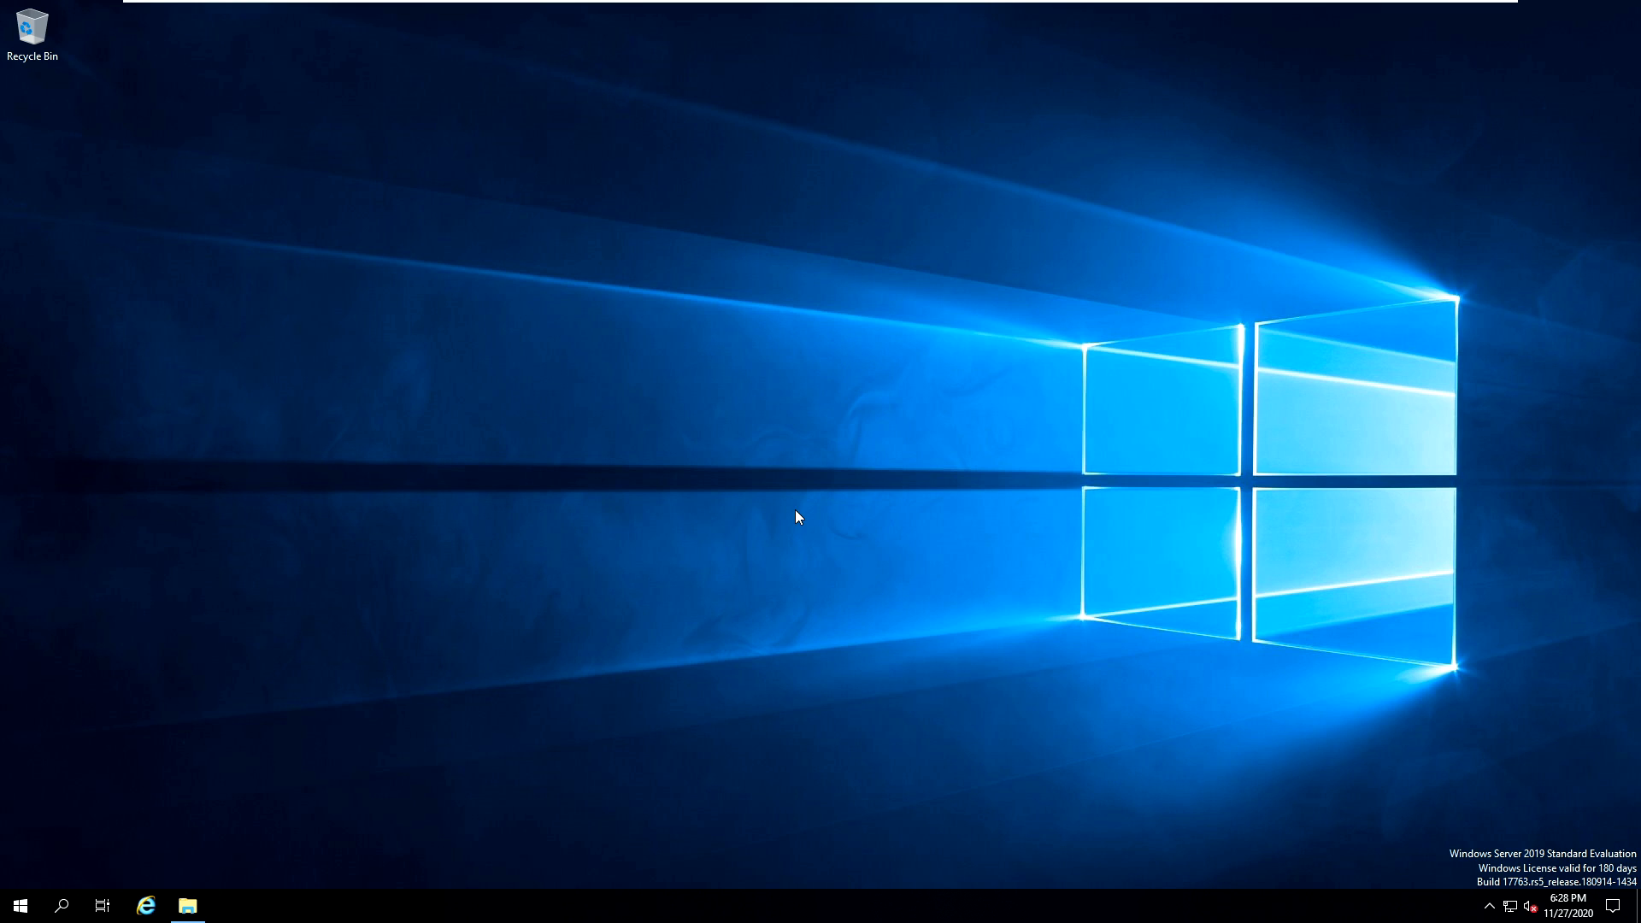